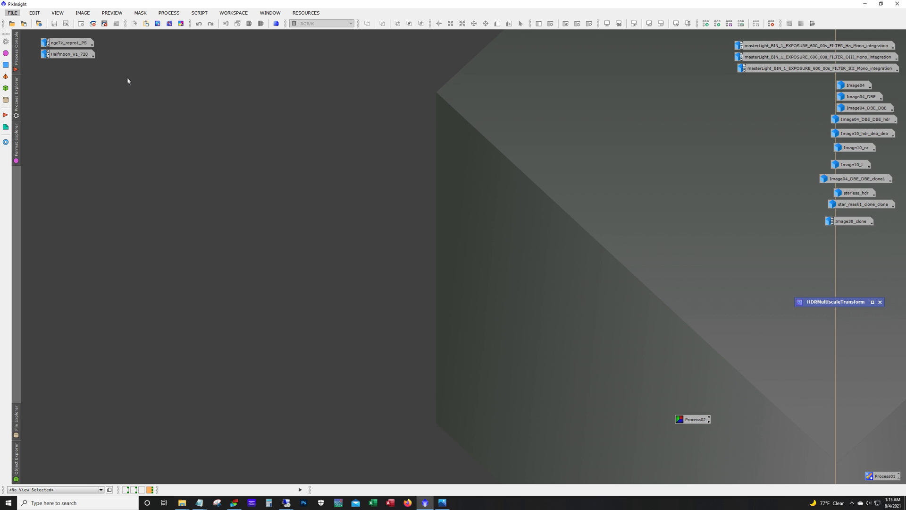
# Restore the ngc7k_repro1_PS North America and Pelican nebulae colour image into its own window
pyautogui.doubleClick(76, 45)
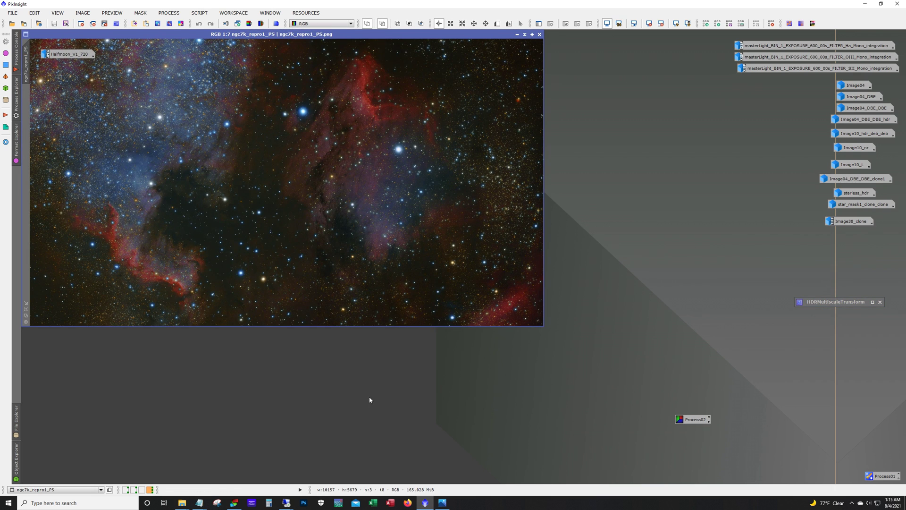
pyautogui.moveTo(289, 36); pyautogui.dragTo(332, 71)
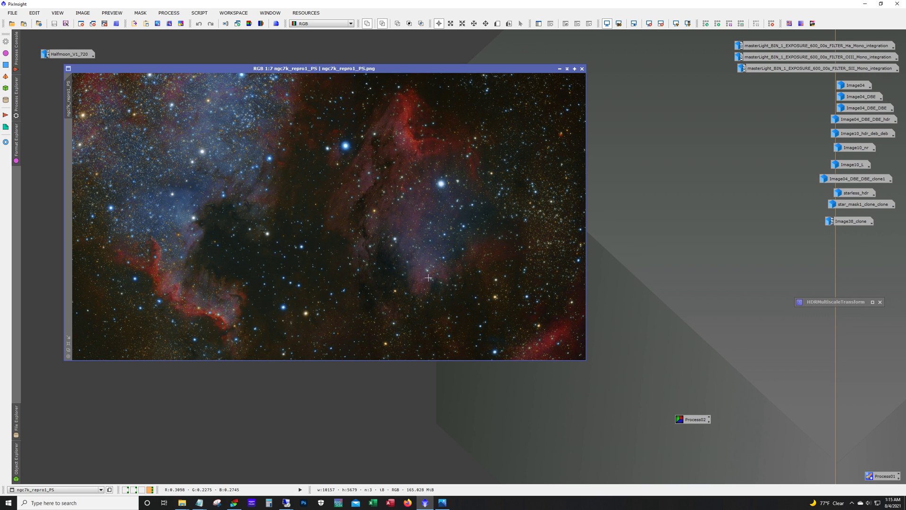
pyautogui.scroll(3, 428, 278)
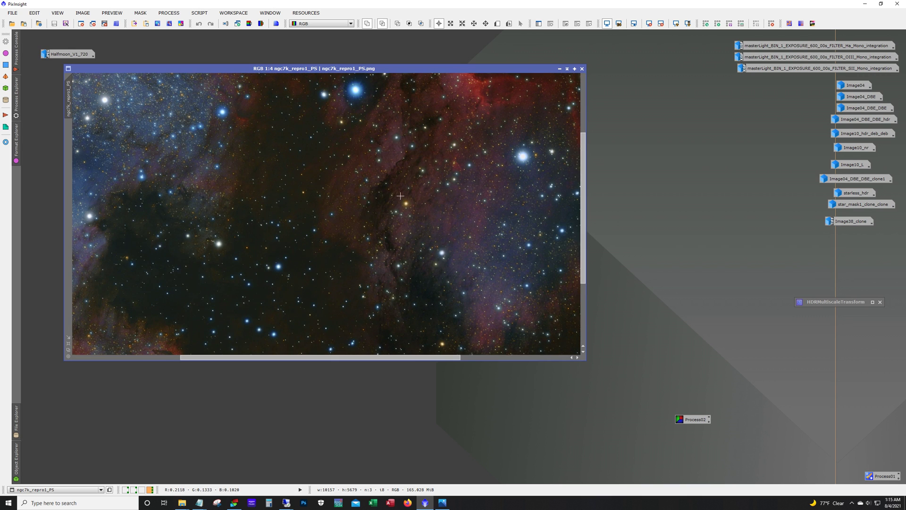
pyautogui.moveTo(401, 357); pyautogui.dragTo(477, 357)
pyautogui.moveTo(583, 208); pyautogui.dragTo(583, 148)
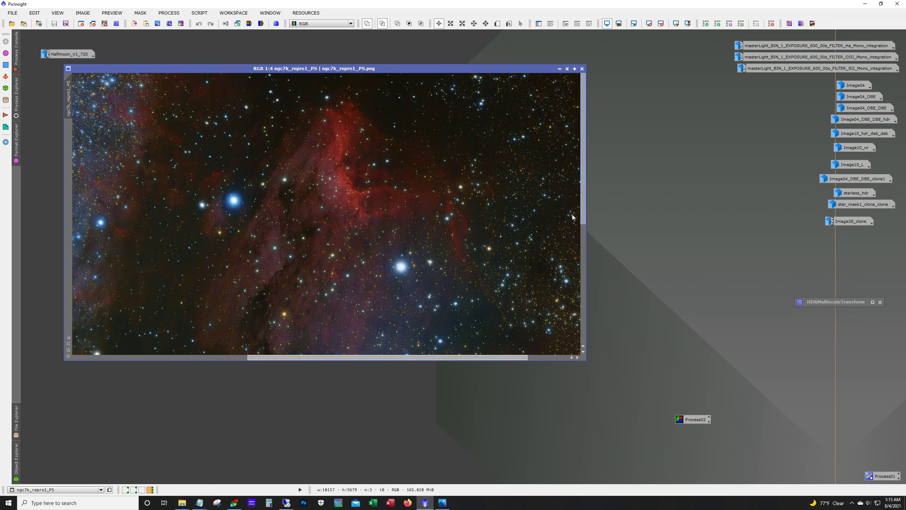
pyautogui.scroll(1, 445, 179)
pyautogui.moveTo(583, 203); pyautogui.dragTo(584, 186)
pyautogui.scroll(1, 455, 190)
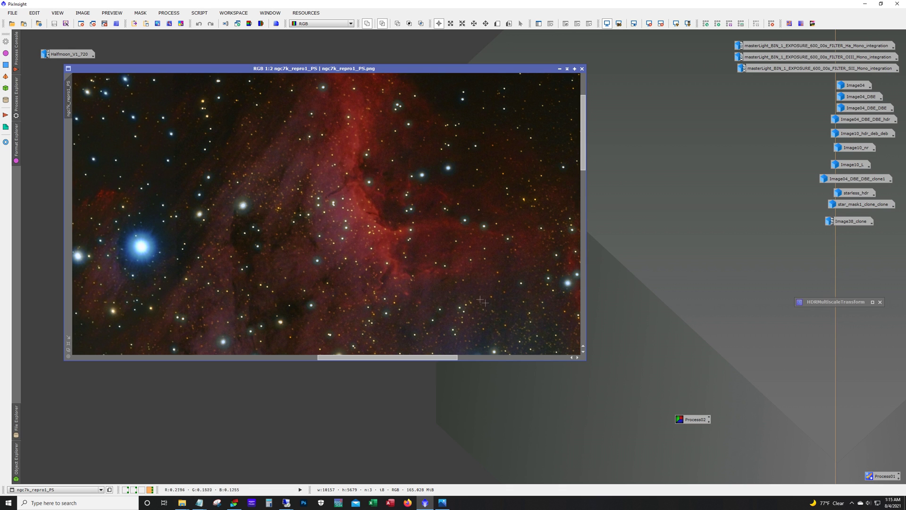
pyautogui.scroll(-1, 476, 297)
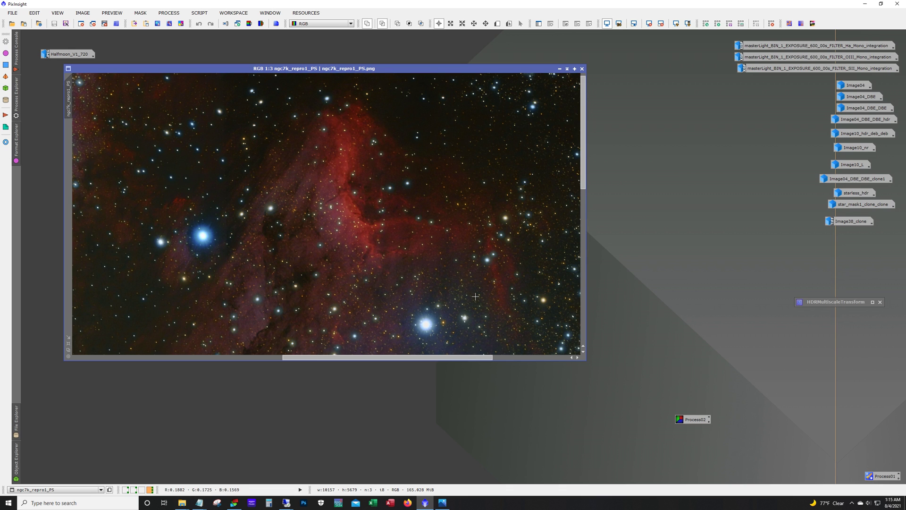
pyautogui.scroll(-4, 411, 269)
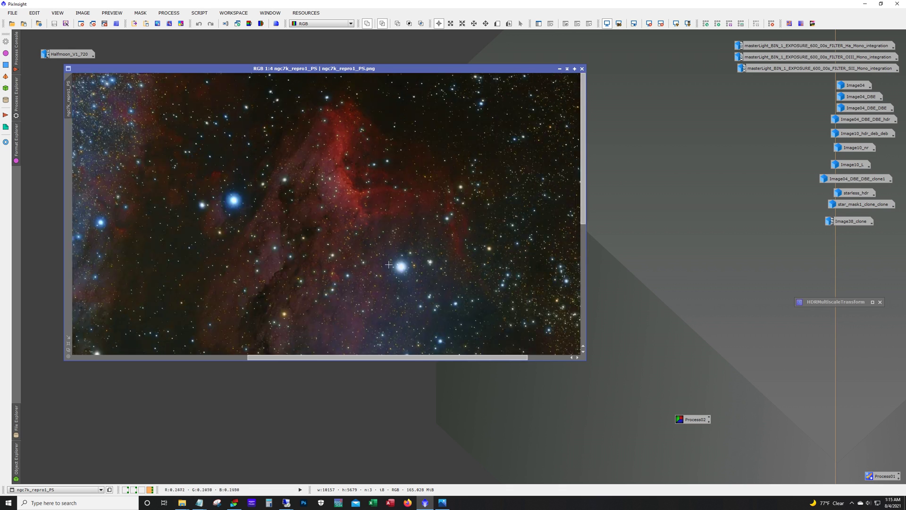
pyautogui.click(567, 69)
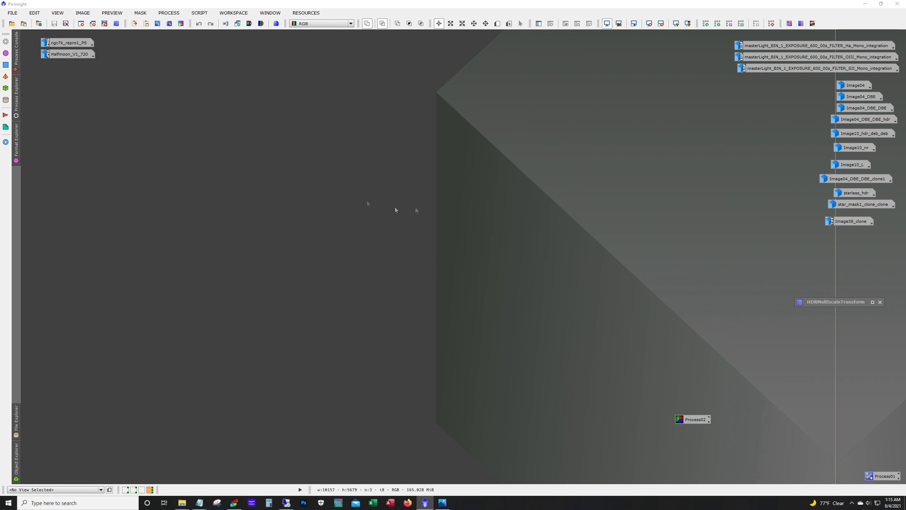
# Open Halfmoon_V1_720, reposition its window, and zoom and pan to compare it with ngc7k
pyautogui.doubleClick(66, 55)
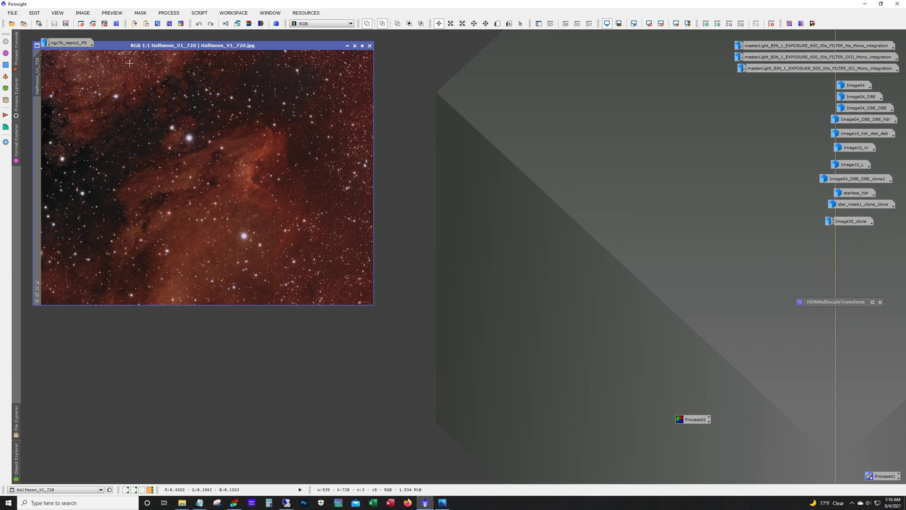
pyautogui.moveTo(130, 45); pyautogui.dragTo(152, 59)
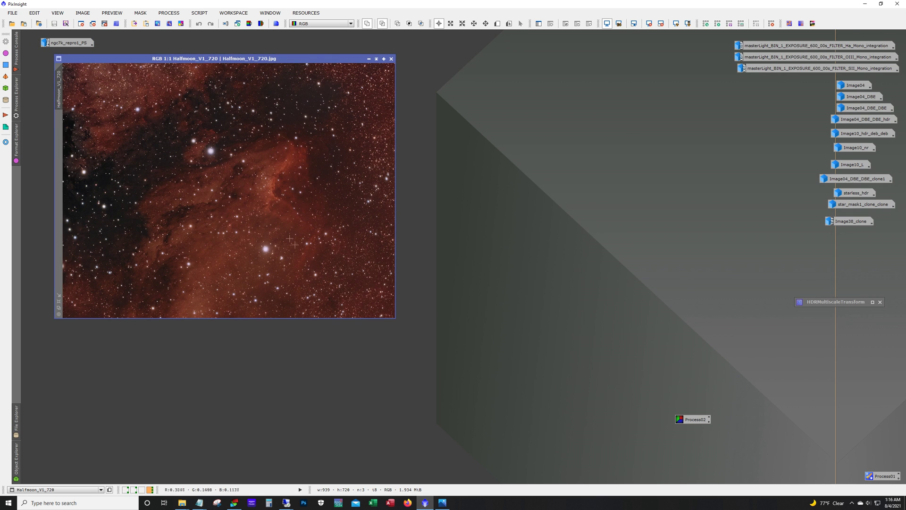
pyautogui.scroll(2, 296, 191)
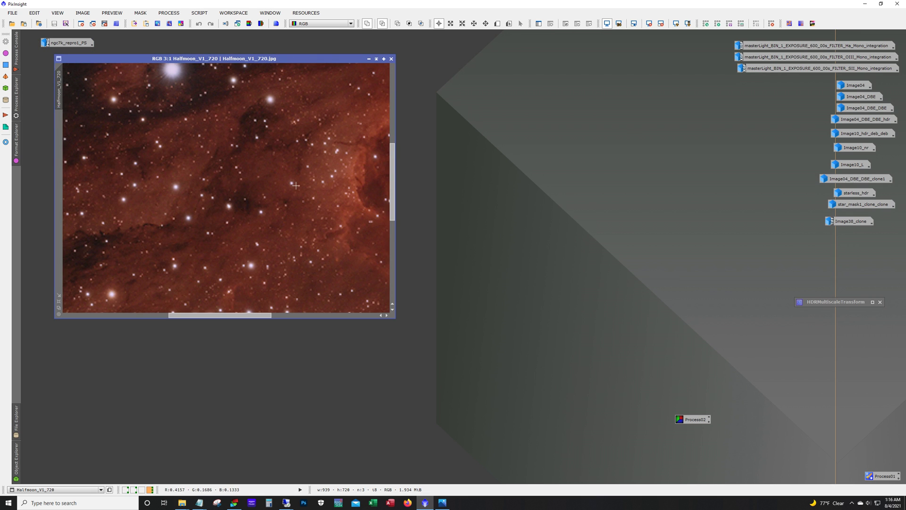
pyautogui.moveTo(254, 315); pyautogui.dragTo(317, 329)
pyautogui.scroll(-1, 272, 229)
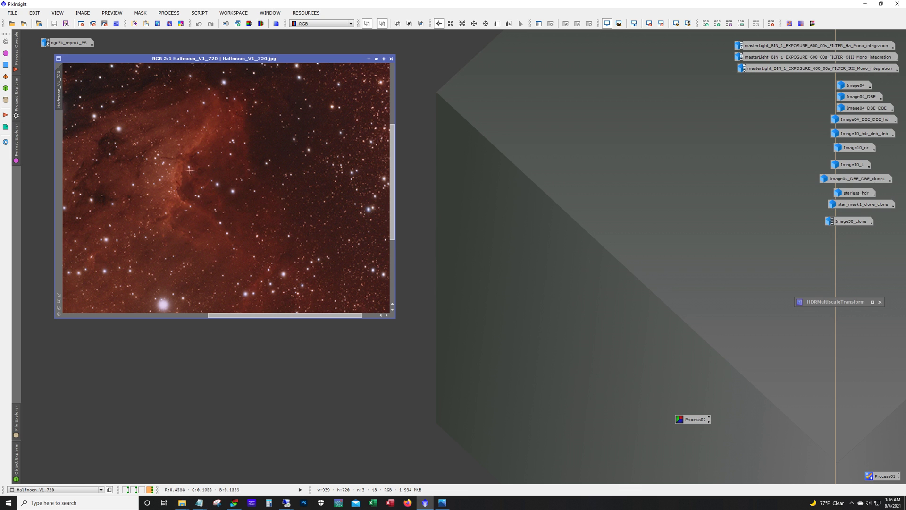
pyautogui.scroll(-1, 195, 199)
pyautogui.scroll(-2, 195, 199)
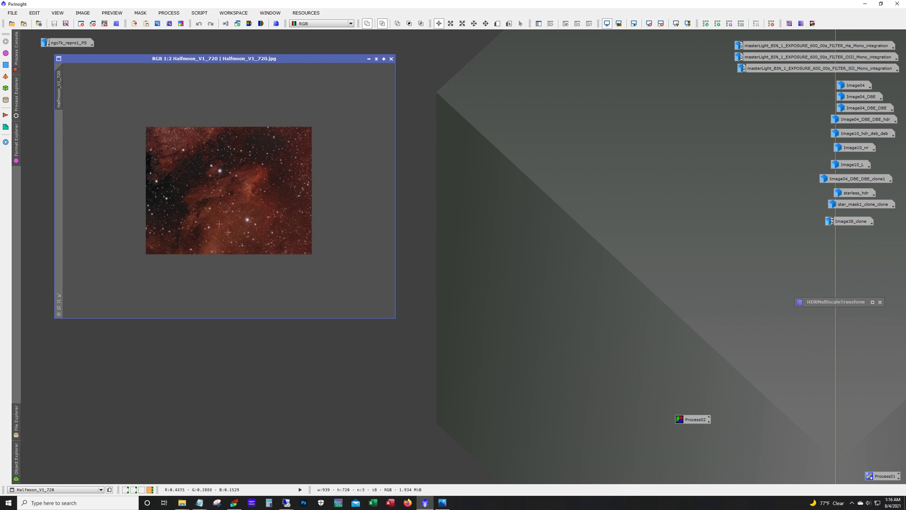
pyautogui.scroll(2, 195, 199)
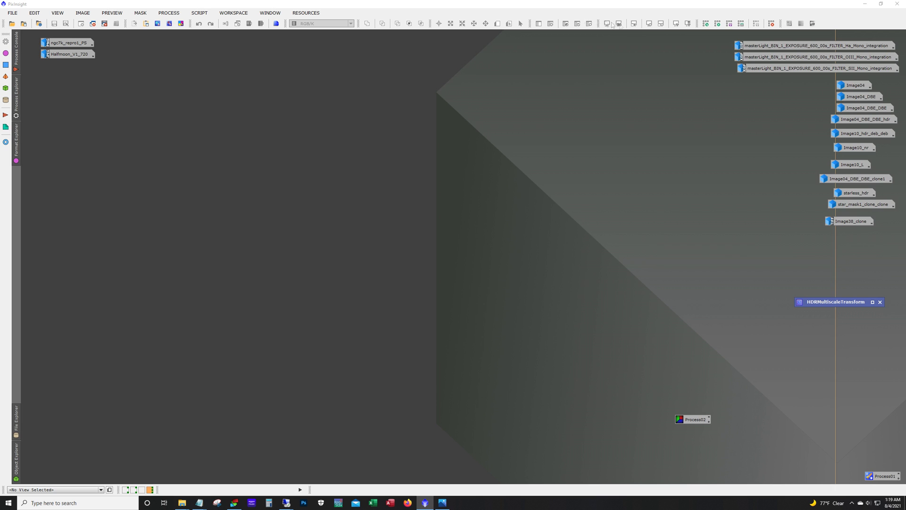
pyautogui.doubleClick(760, 49)
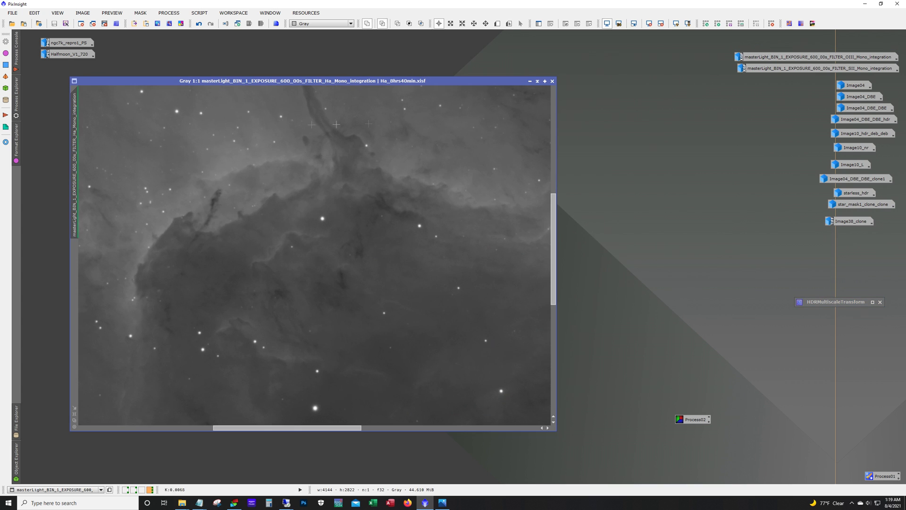
pyautogui.scroll(-2, 368, 219)
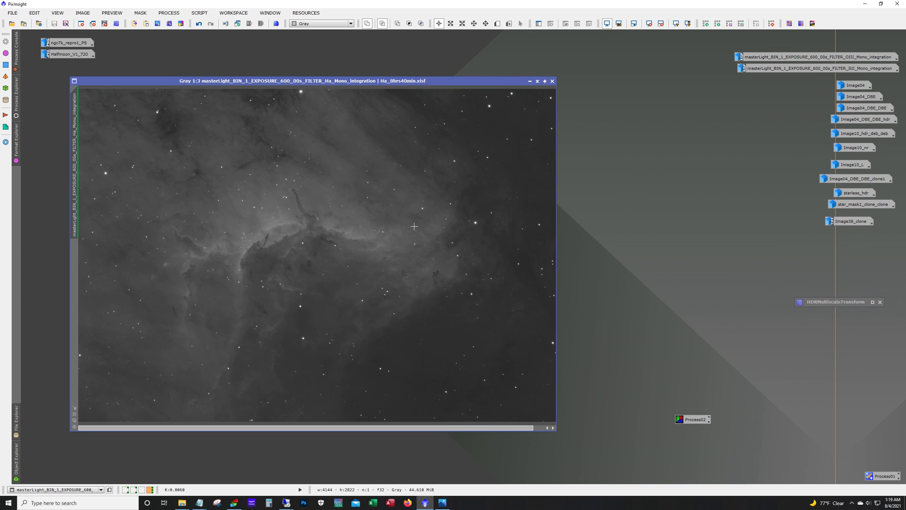
pyautogui.scroll(2, 414, 226)
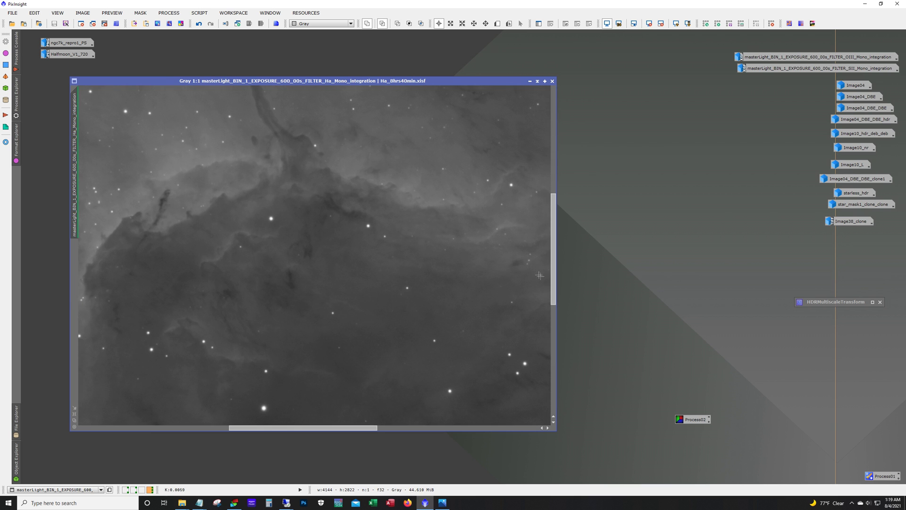
pyautogui.moveTo(553, 282); pyautogui.dragTo(537, 214)
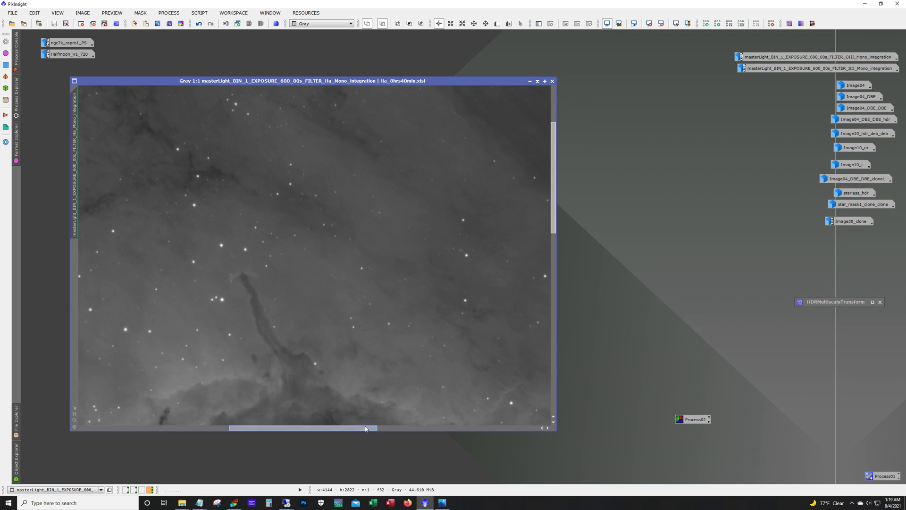
pyautogui.moveTo(360, 428); pyautogui.dragTo(226, 421)
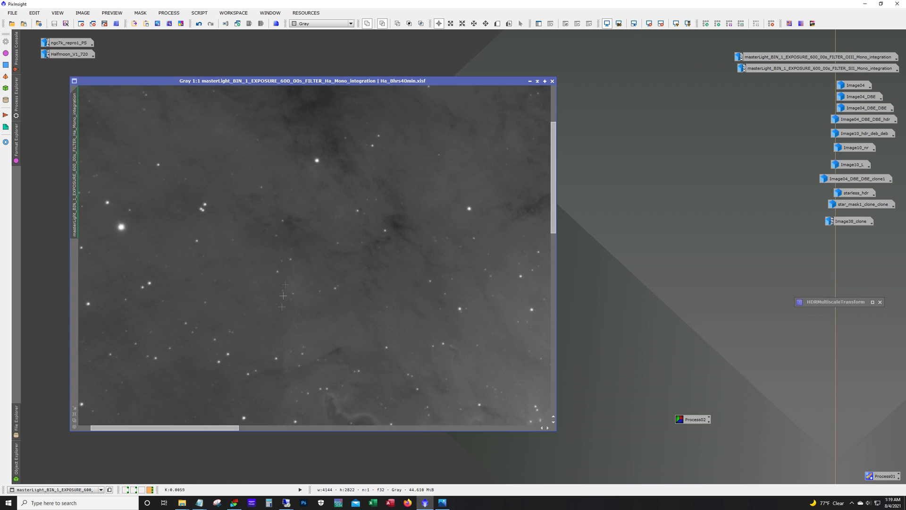
pyautogui.moveTo(554, 219); pyautogui.dragTo(554, 305)
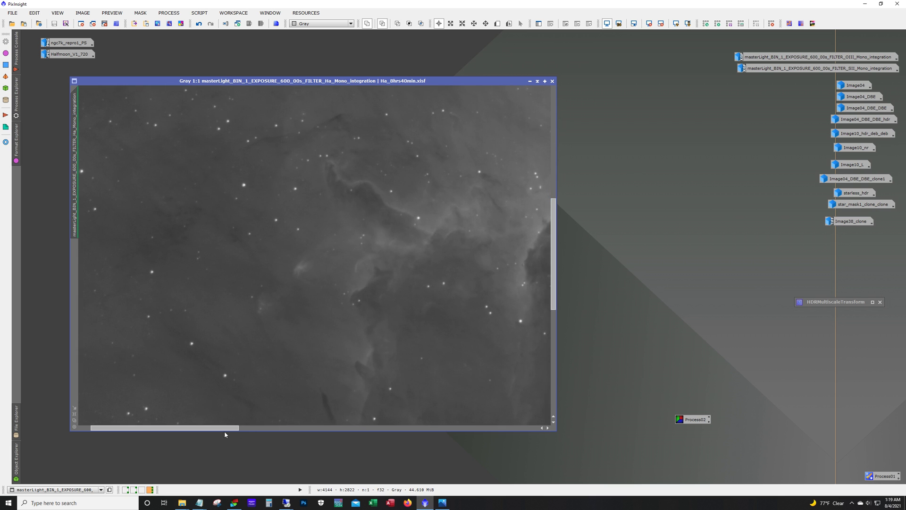
pyautogui.moveTo(224, 432); pyautogui.dragTo(377, 441)
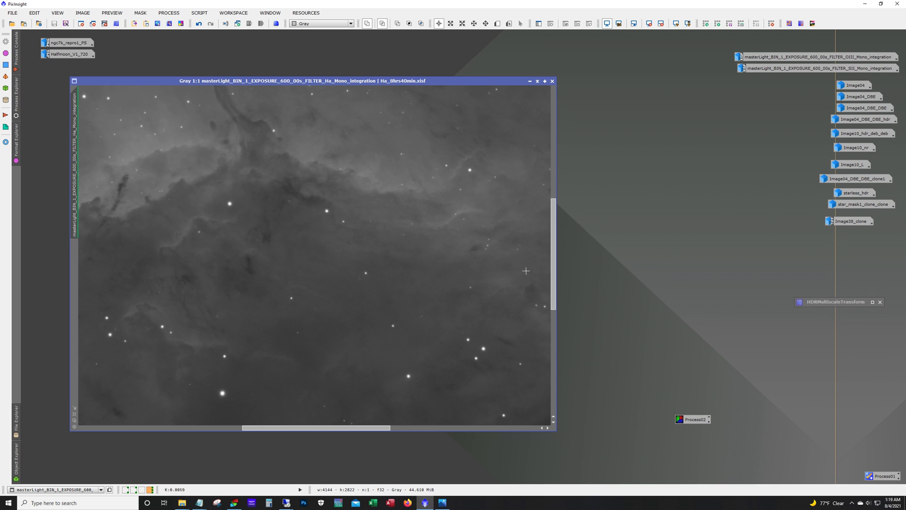
pyautogui.moveTo(554, 253); pyautogui.dragTo(555, 306)
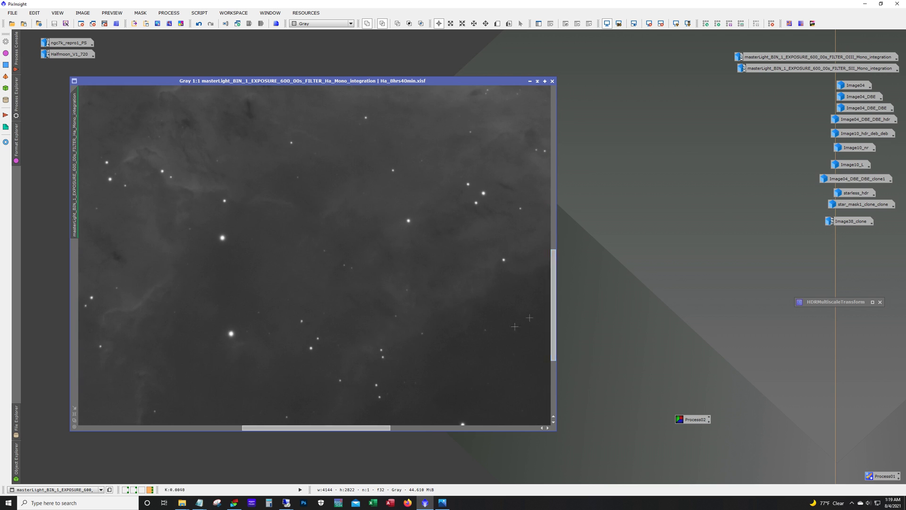
pyautogui.scroll(-2, 316, 361)
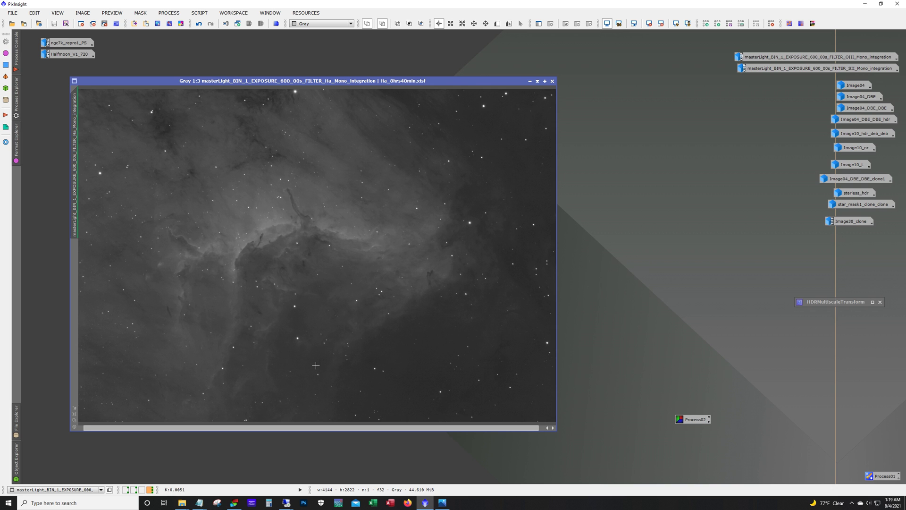
pyautogui.click(530, 81)
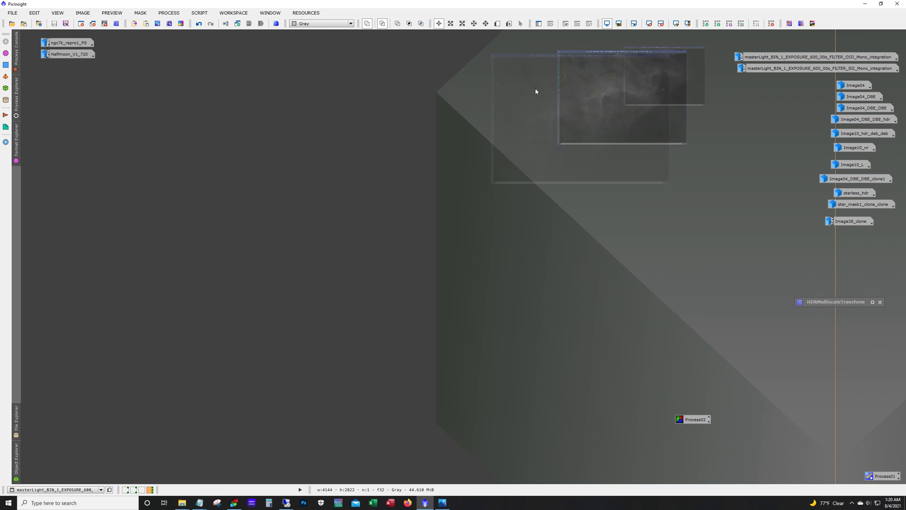
# Open the OIII master integration, enlarge and pan around it, then iconize it
pyautogui.doubleClick(757, 56)
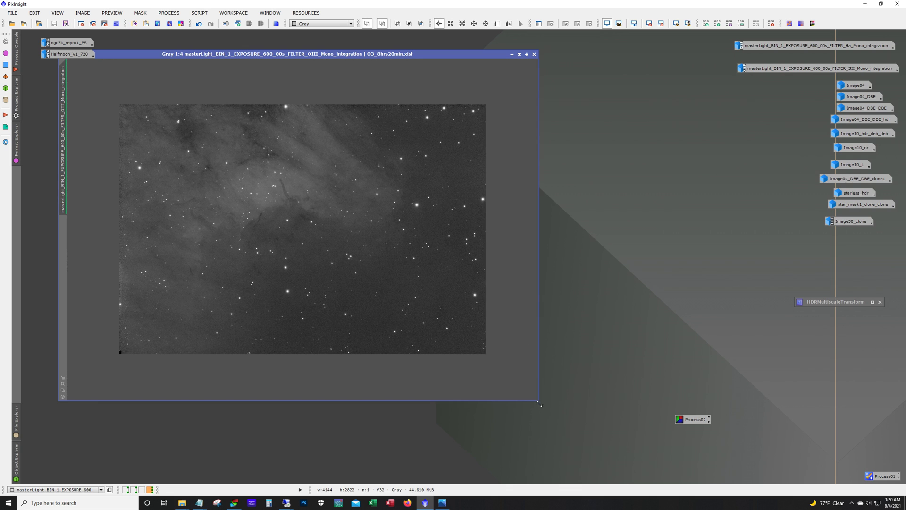
pyautogui.moveTo(540, 403); pyautogui.dragTo(649, 448)
pyautogui.scroll(3, 453, 292)
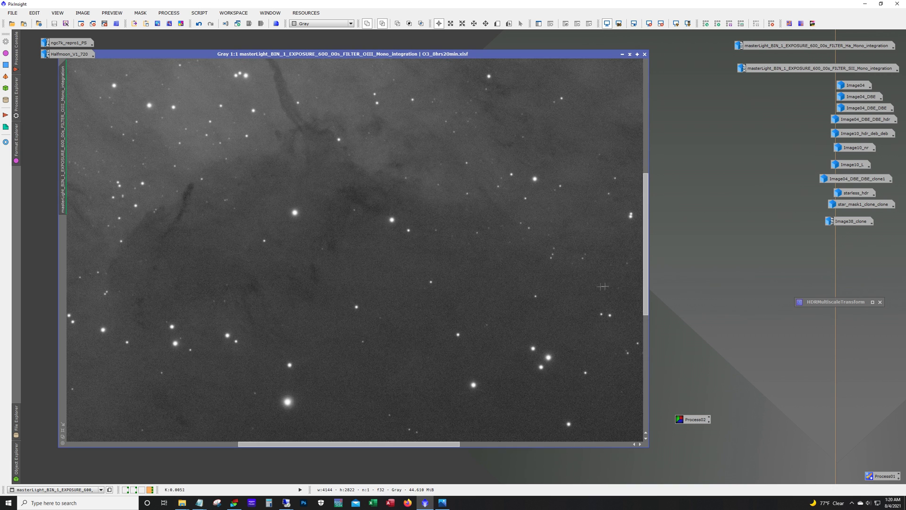
pyautogui.moveTo(646, 308); pyautogui.dragTo(644, 223)
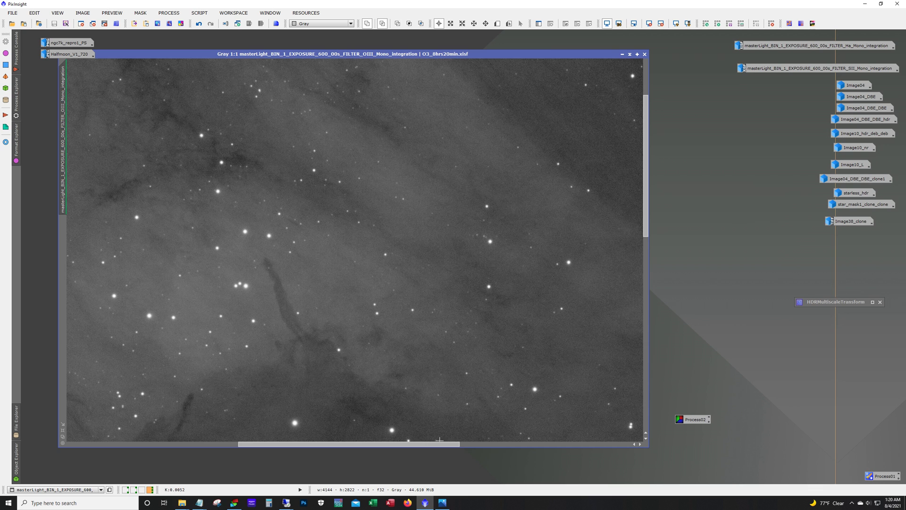
pyautogui.moveTo(443, 445); pyautogui.dragTo(330, 446)
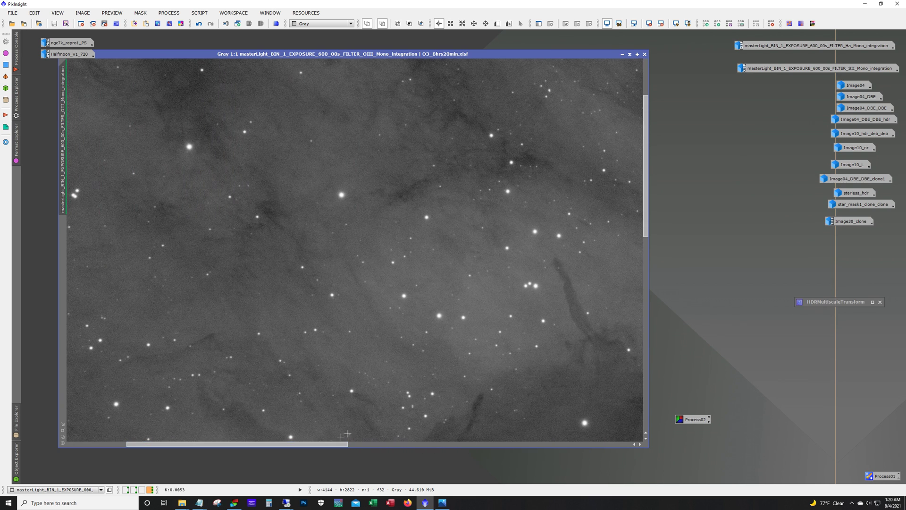
pyautogui.moveTo(644, 243); pyautogui.dragTo(642, 307)
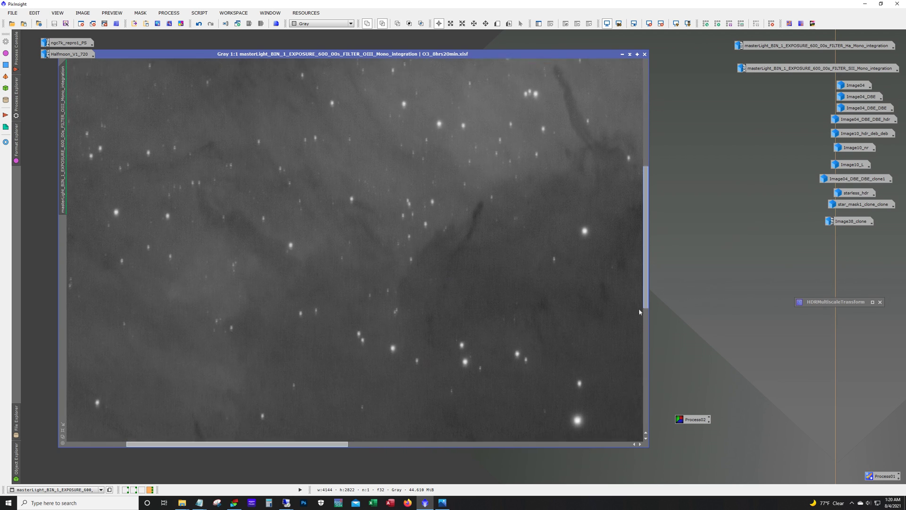
pyautogui.scroll(-2, 408, 198)
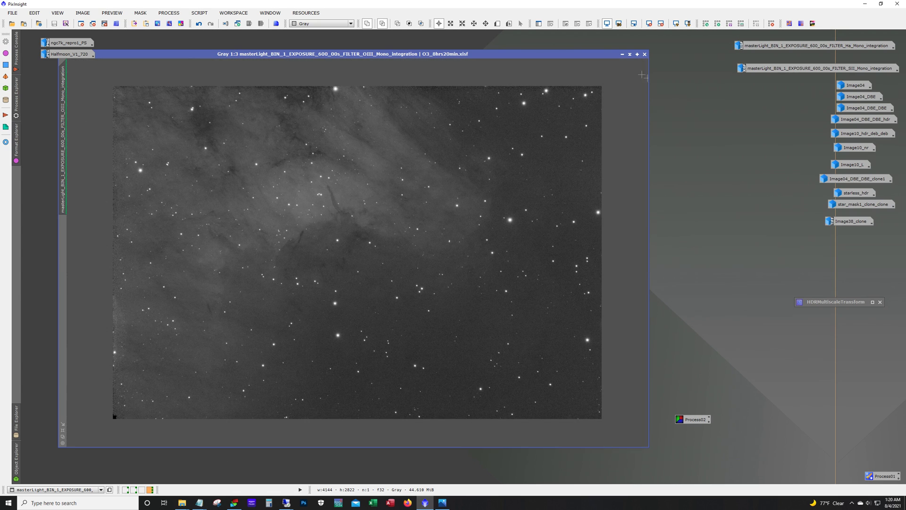
pyautogui.click(622, 53)
pyautogui.doubleClick(752, 69)
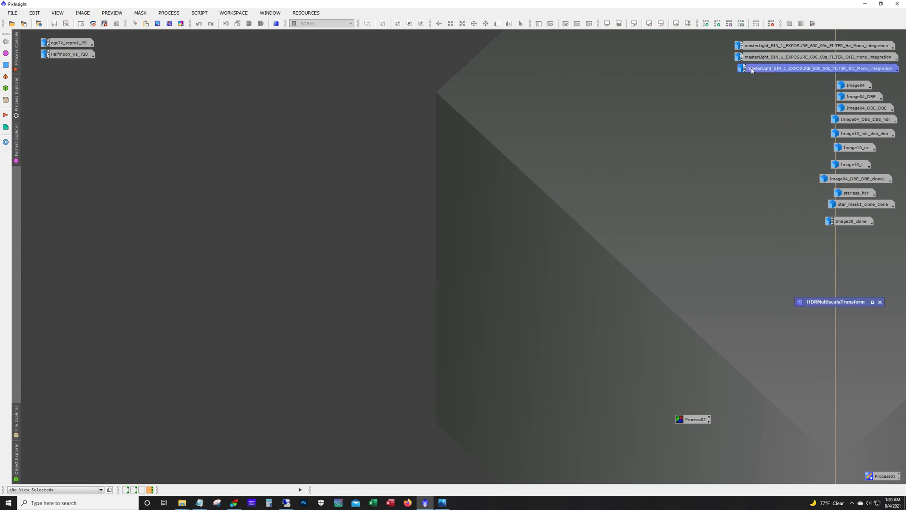
pyautogui.moveTo(302, 47); pyautogui.dragTo(361, 57)
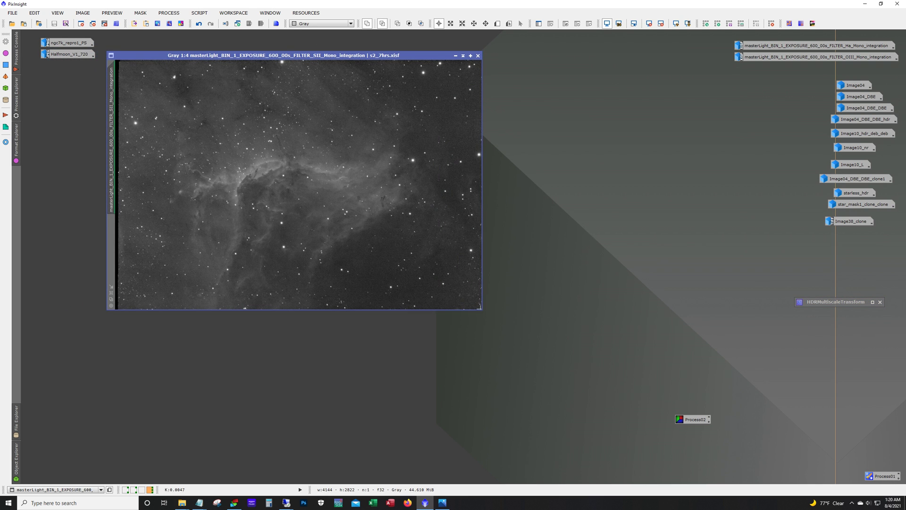
pyautogui.moveTo(481, 309); pyautogui.dragTo(655, 436)
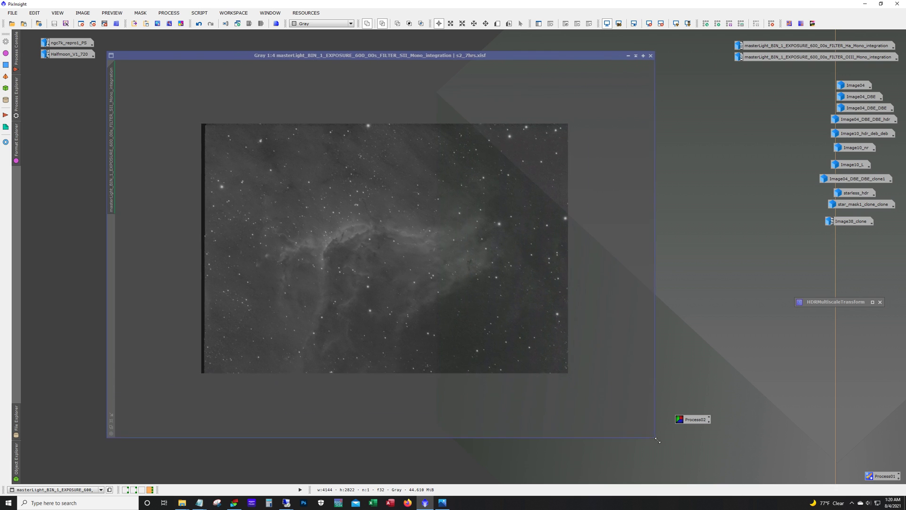
pyautogui.scroll(2, 581, 304)
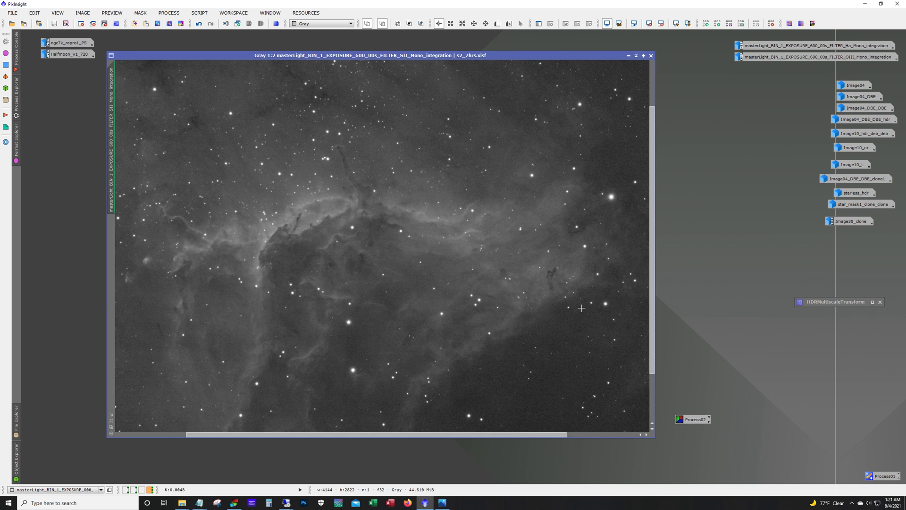
pyautogui.scroll(1, 581, 308)
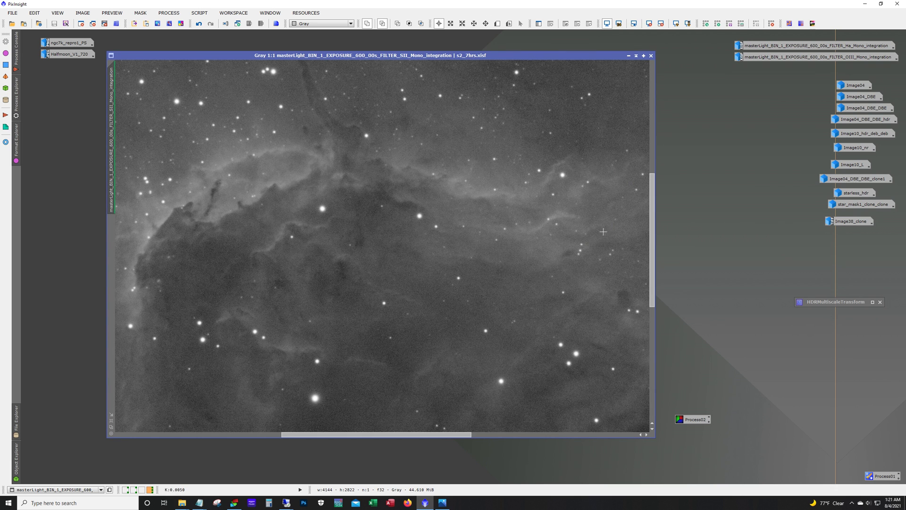
pyautogui.moveTo(652, 269); pyautogui.dragTo(641, 346)
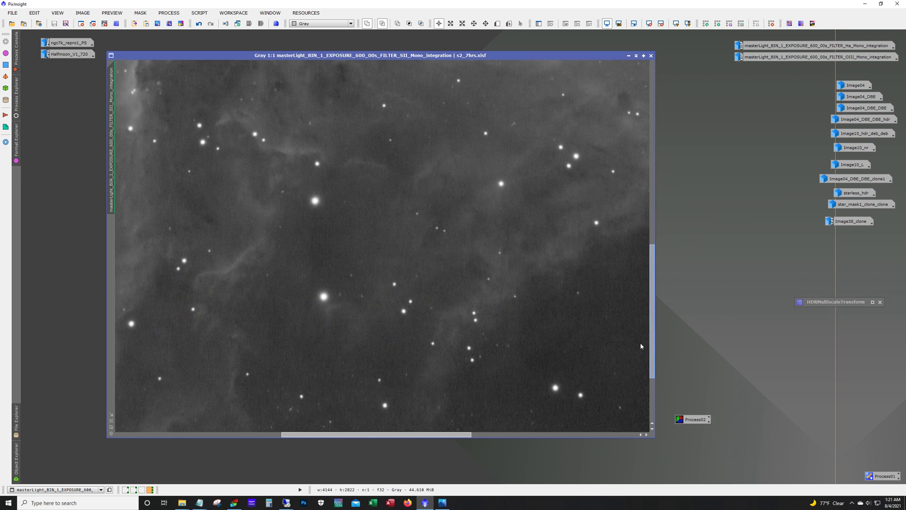
pyautogui.scroll(-1, 623, 350)
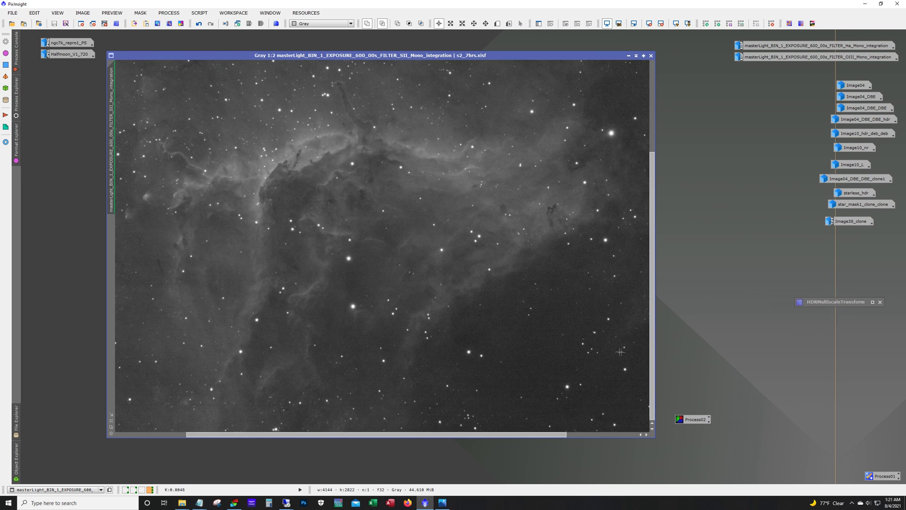
pyautogui.moveTo(652, 358); pyautogui.dragTo(641, 250)
pyautogui.moveTo(513, 434); pyautogui.dragTo(443, 440)
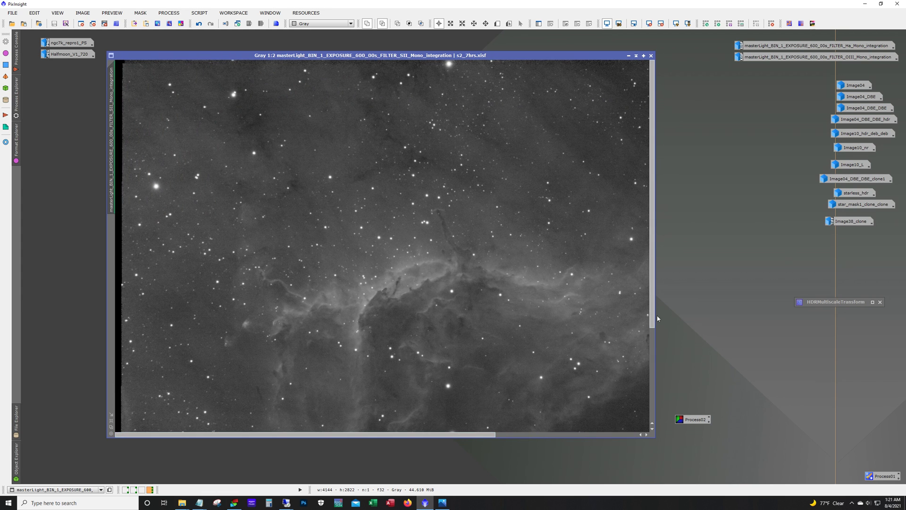
pyautogui.moveTo(658, 319); pyautogui.dragTo(627, 411)
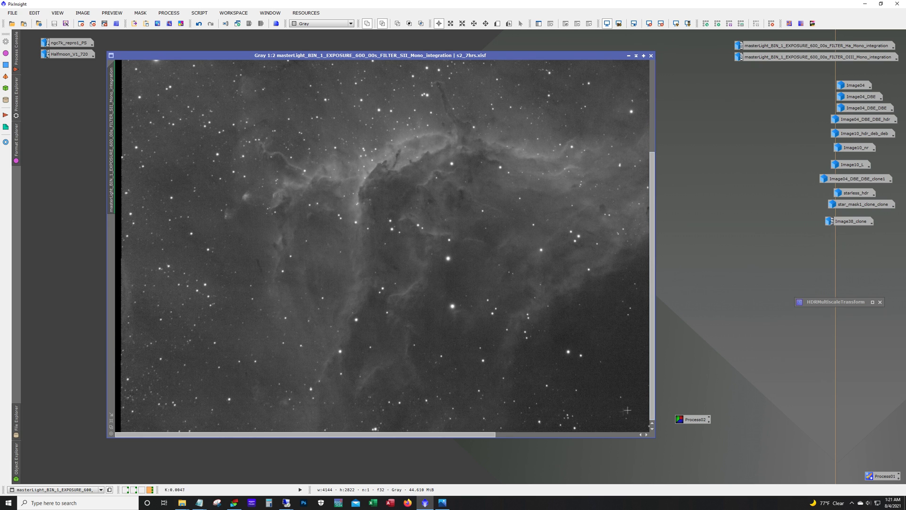
pyautogui.moveTo(423, 436); pyautogui.dragTo(448, 438)
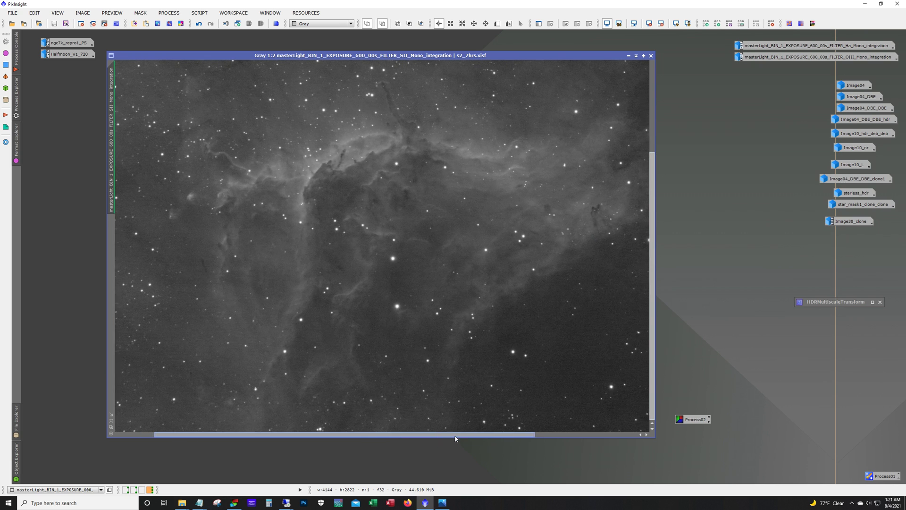
pyautogui.doubleClick(774, 45)
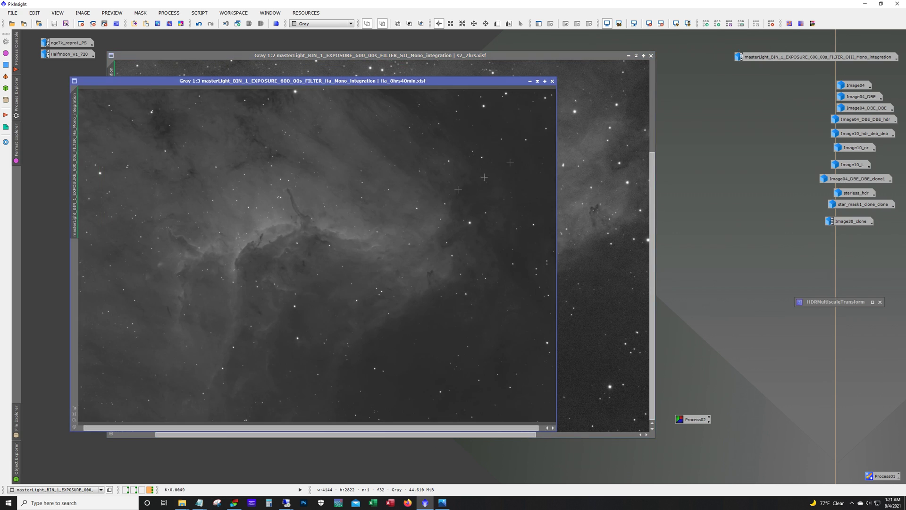
pyautogui.moveTo(311, 80); pyautogui.dragTo(564, 55)
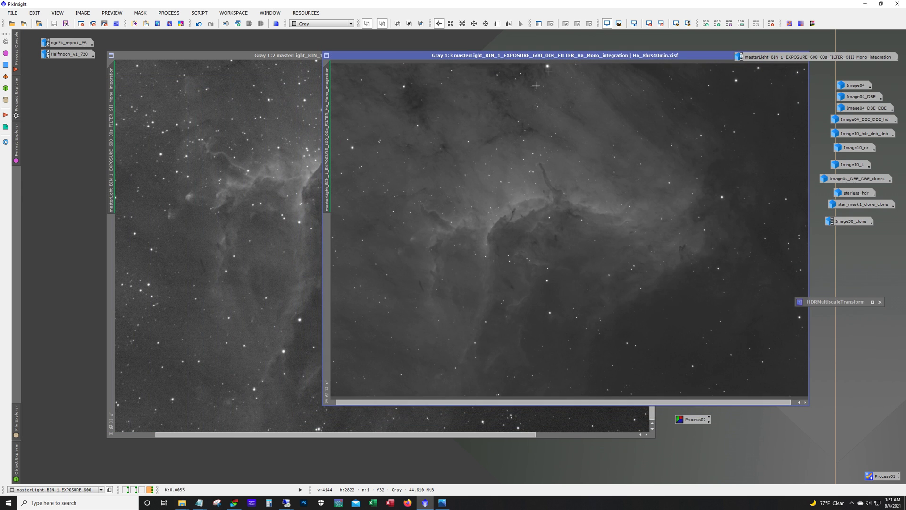
pyautogui.click(222, 255)
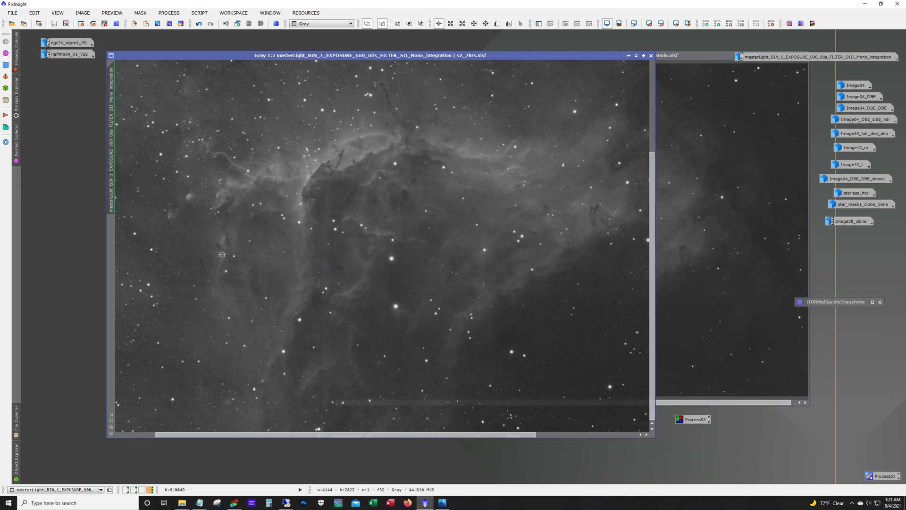
pyautogui.click(682, 305)
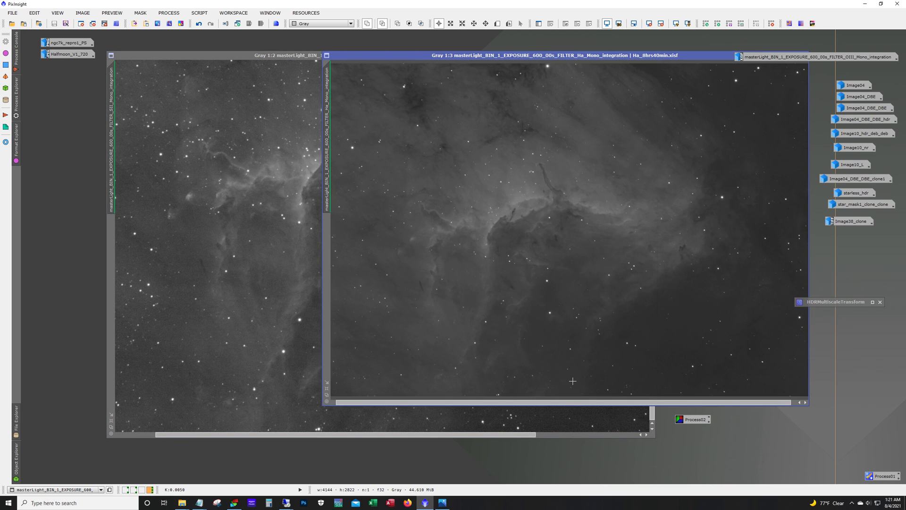
pyautogui.click(291, 305)
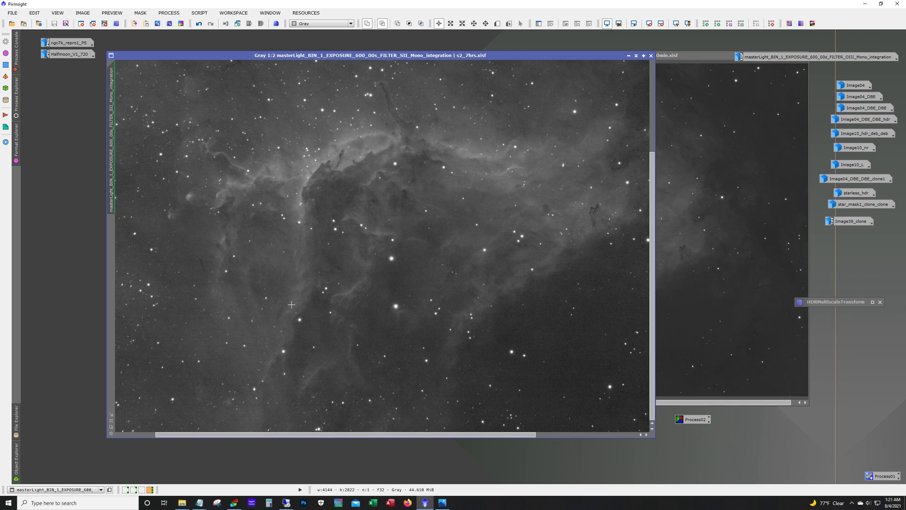
pyautogui.click(628, 55)
pyautogui.click(766, 41)
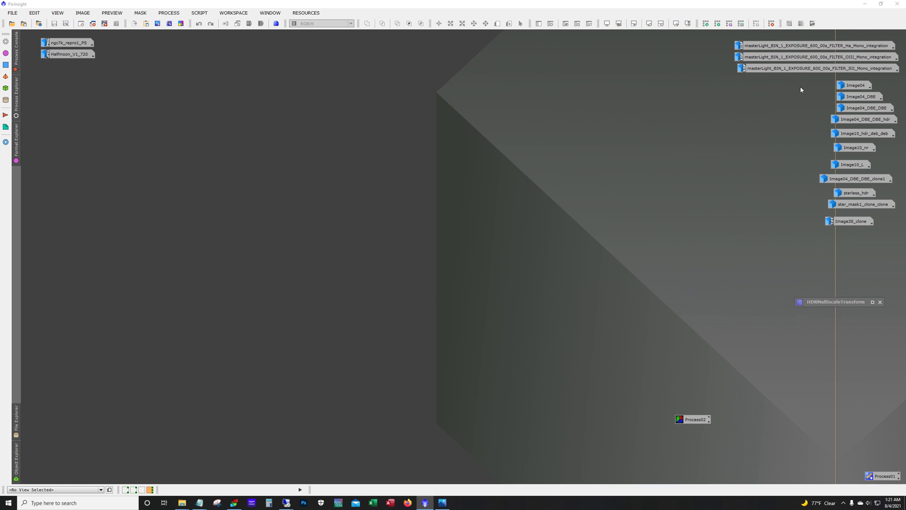
# Select the three masterLight icons, inspect the combined SHO image Image04, then iconize it
pyautogui.moveTo(801, 89); pyautogui.dragTo(798, 42)
pyautogui.click(710, 63)
pyautogui.moveTo(729, 43); pyautogui.dragTo(763, 70)
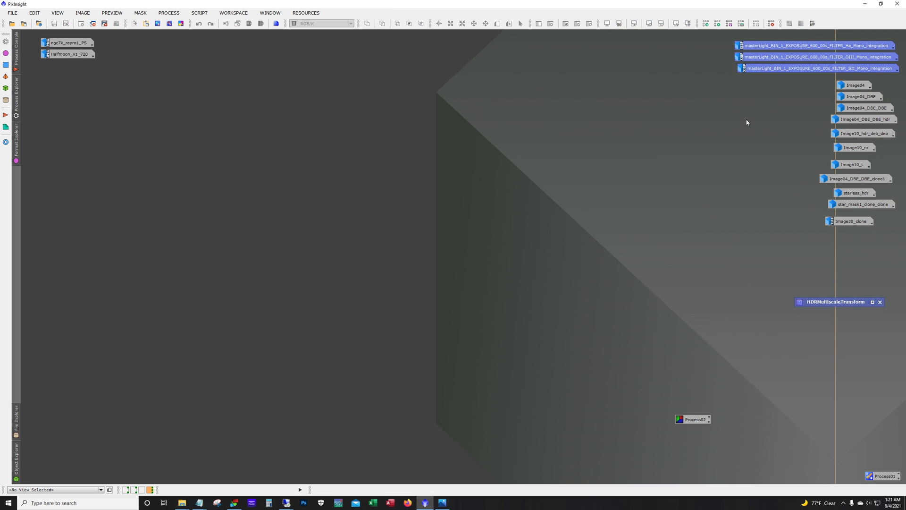
pyautogui.doubleClick(857, 86)
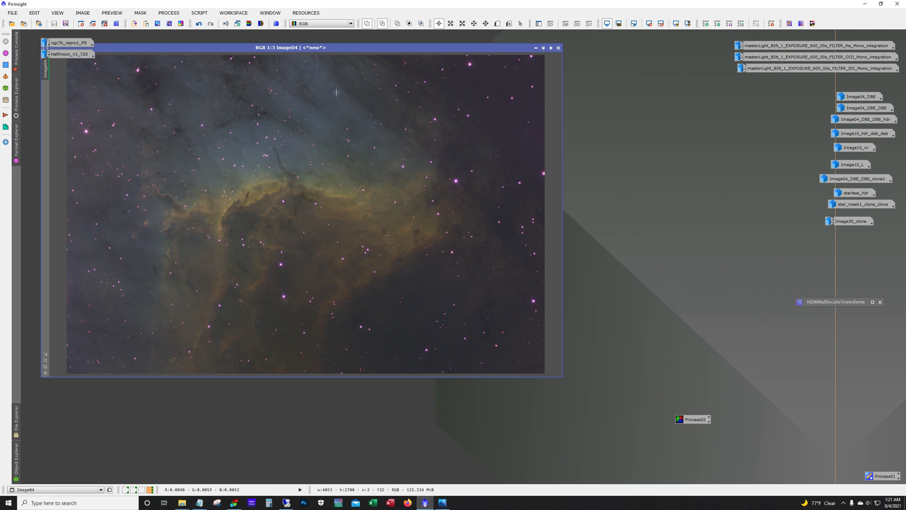
pyautogui.moveTo(330, 48); pyautogui.dragTo(401, 65)
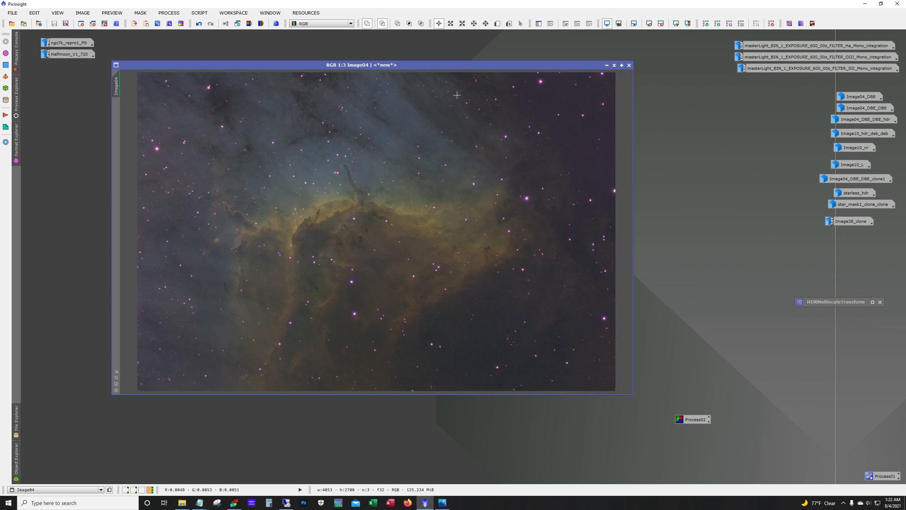
pyautogui.moveTo(401, 65); pyautogui.dragTo(410, 53)
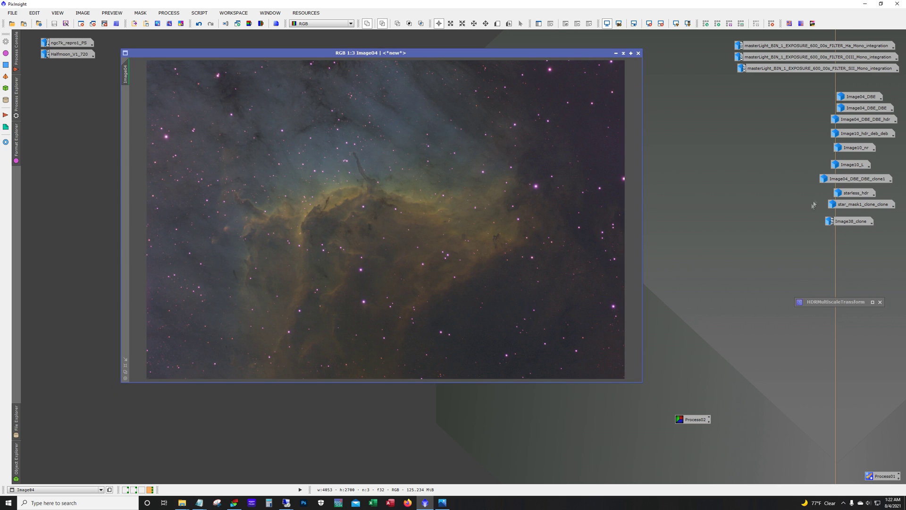
pyautogui.click(616, 53)
# Open Image04_DBE_DBE and drag its window into view
pyautogui.doubleClick(867, 108)
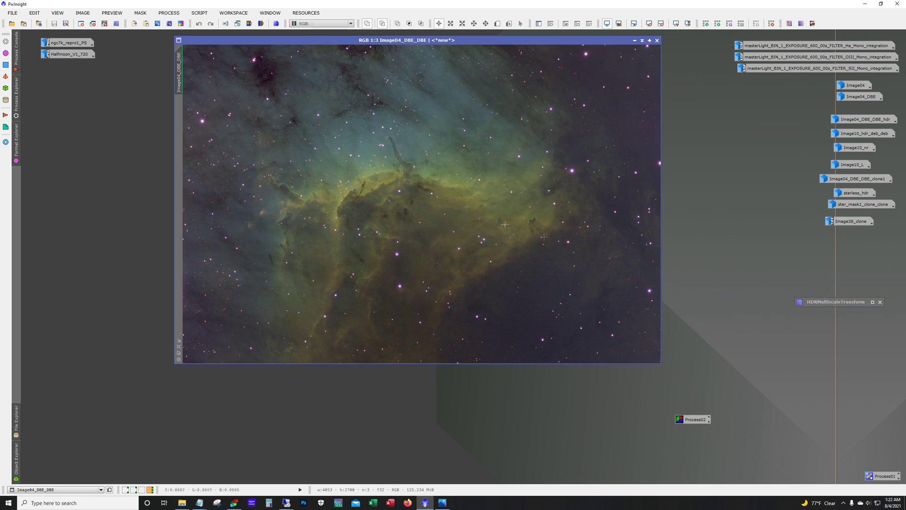
pyautogui.moveTo(480, 42); pyautogui.dragTo(454, 62)
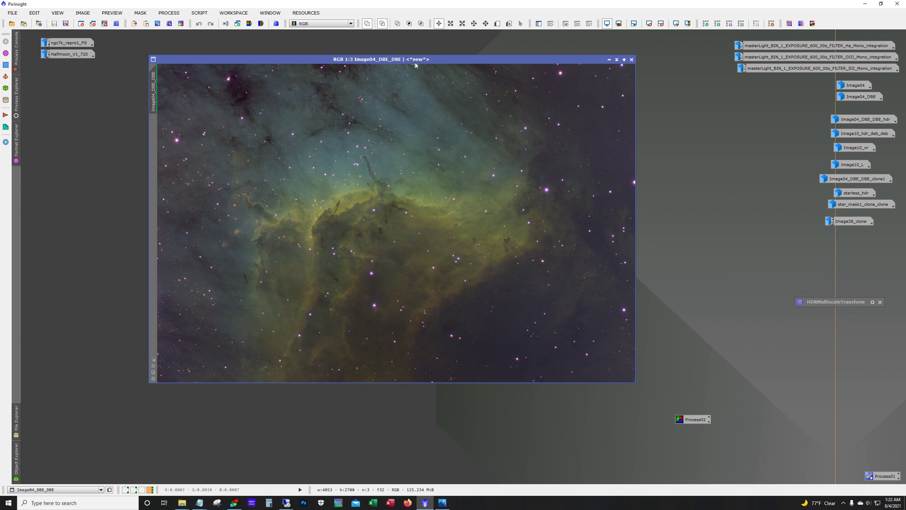
pyautogui.moveTo(397, 60); pyautogui.dragTo(325, 83)
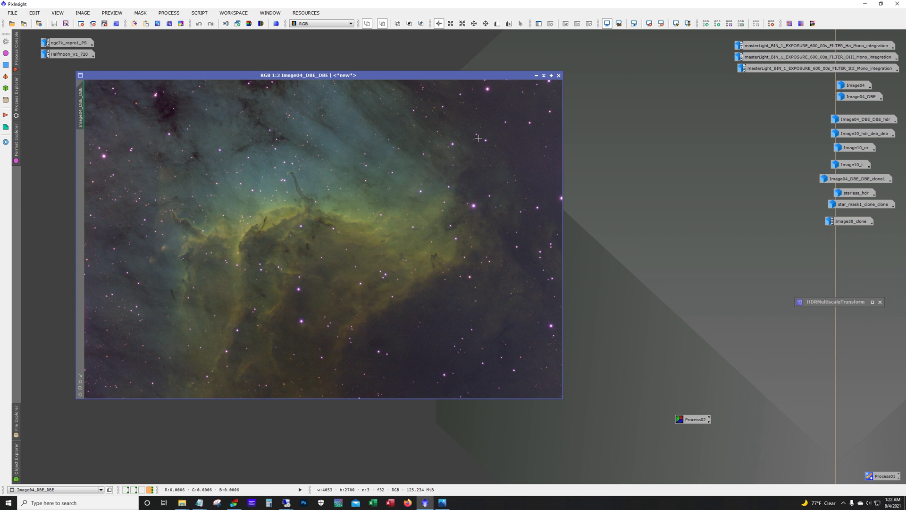
# Review HDRMultiscaleTransform's 8-layer setting, then open Image04_DBE_DBE_hdr aligned over the original
pyautogui.doubleClick(834, 302)
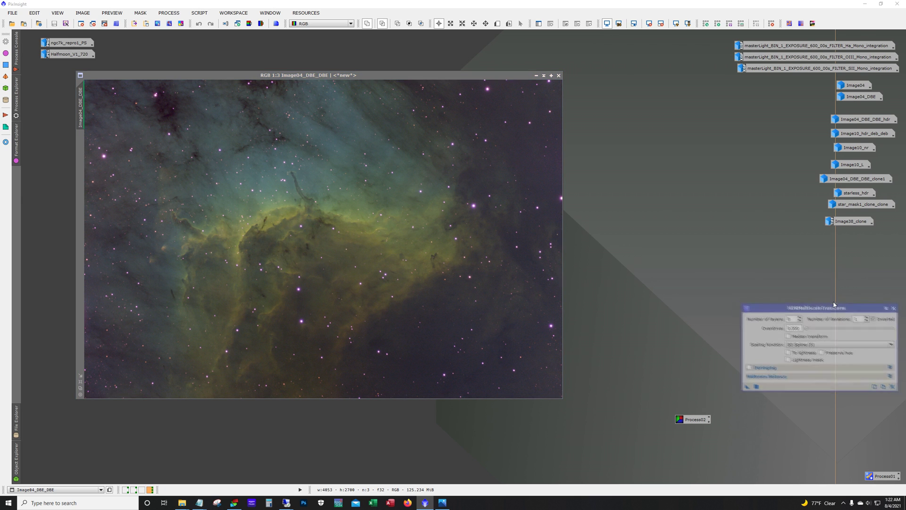
pyautogui.moveTo(797, 306); pyautogui.dragTo(614, 295)
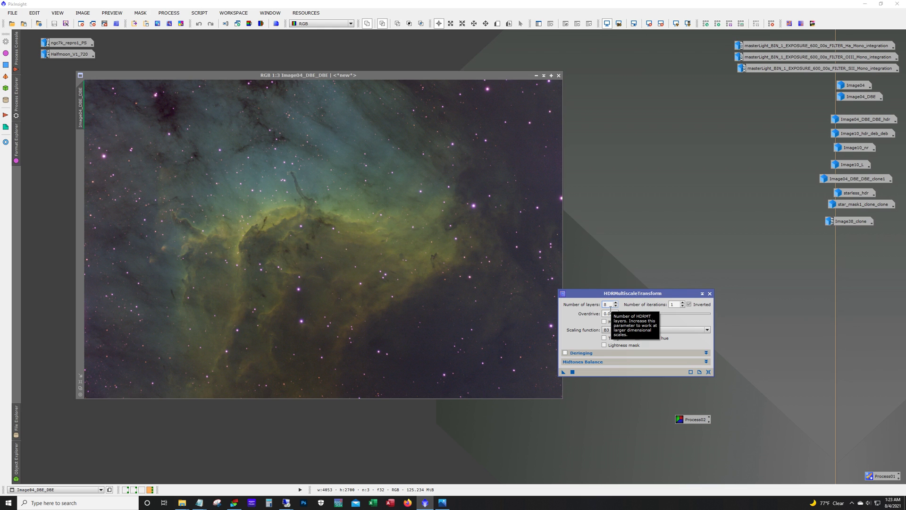
pyautogui.click(610, 306)
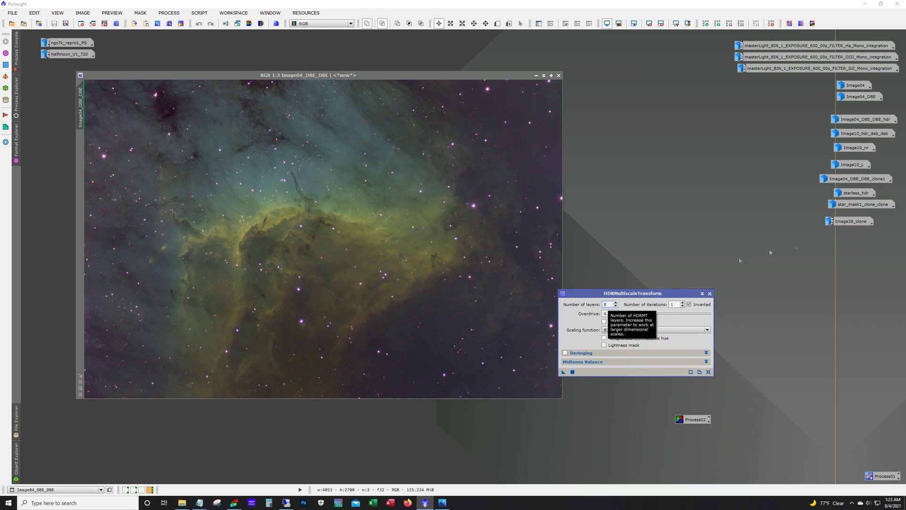
pyautogui.doubleClick(845, 119)
pyautogui.moveTo(343, 66); pyautogui.dragTo(362, 77)
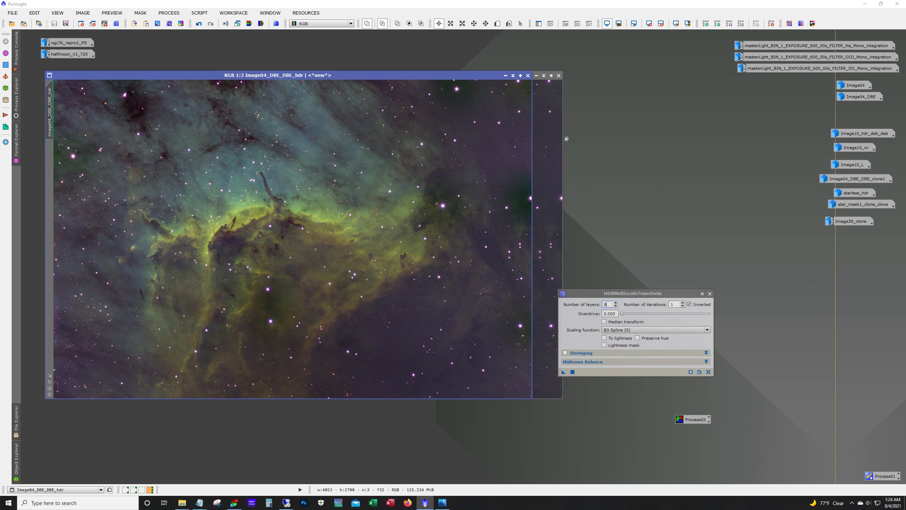
# Offset the pre-HDR Image04_DBE_DBE beside Image04_DBE_DBE_hdr to compare them
pyautogui.click(539, 152)
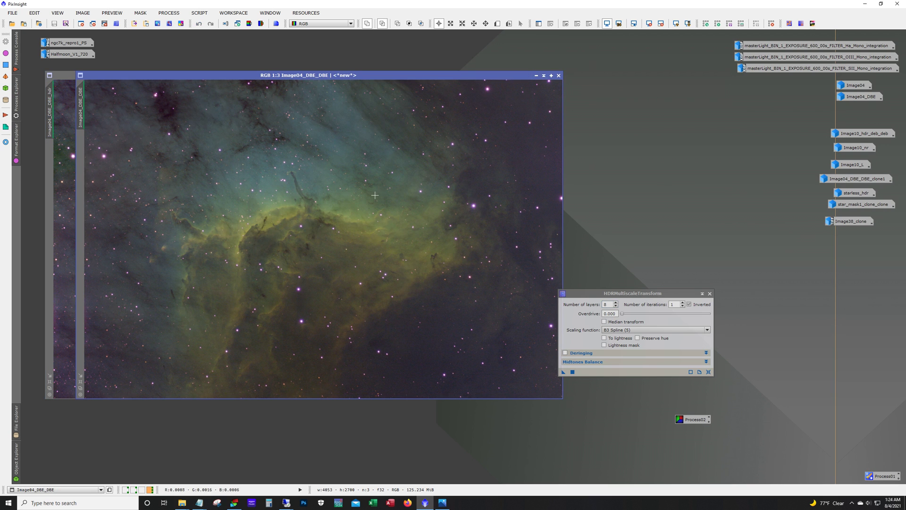
pyautogui.moveTo(282, 76); pyautogui.dragTo(318, 76)
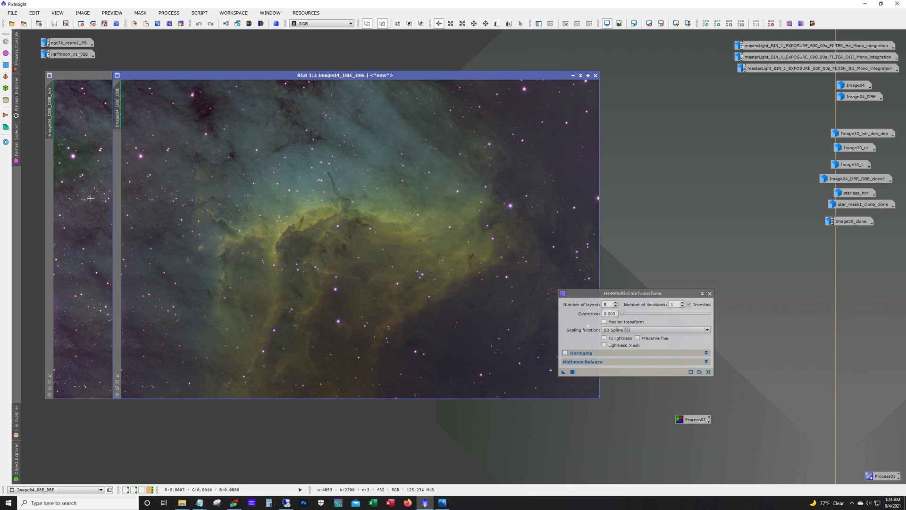
pyautogui.click(66, 331)
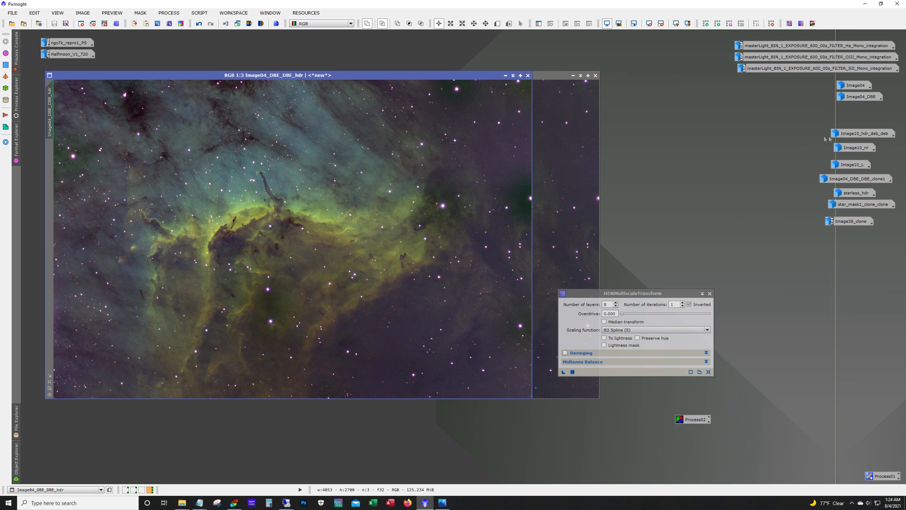
# Open Image10_hdr_deb_deb and put away the Image04 images and HDRMultiscaleTransform
pyautogui.doubleClick(852, 134)
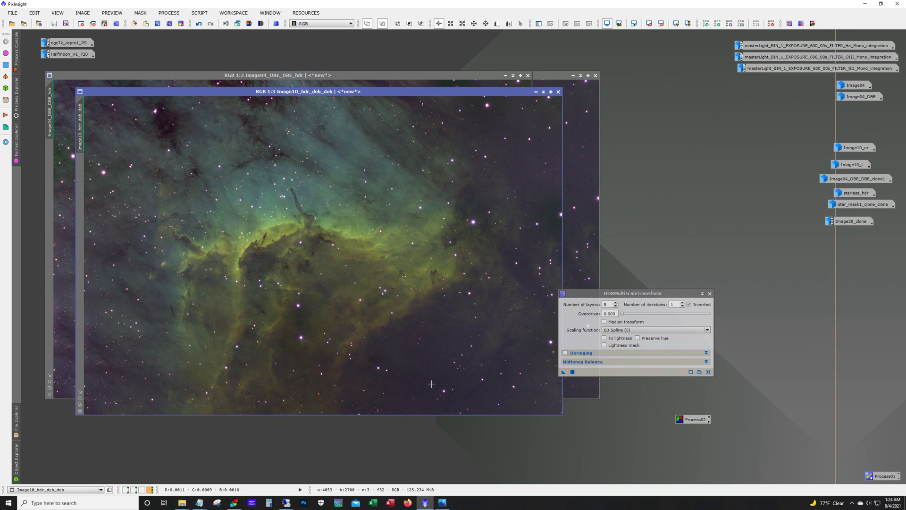
pyautogui.moveTo(327, 91); pyautogui.dragTo(312, 104)
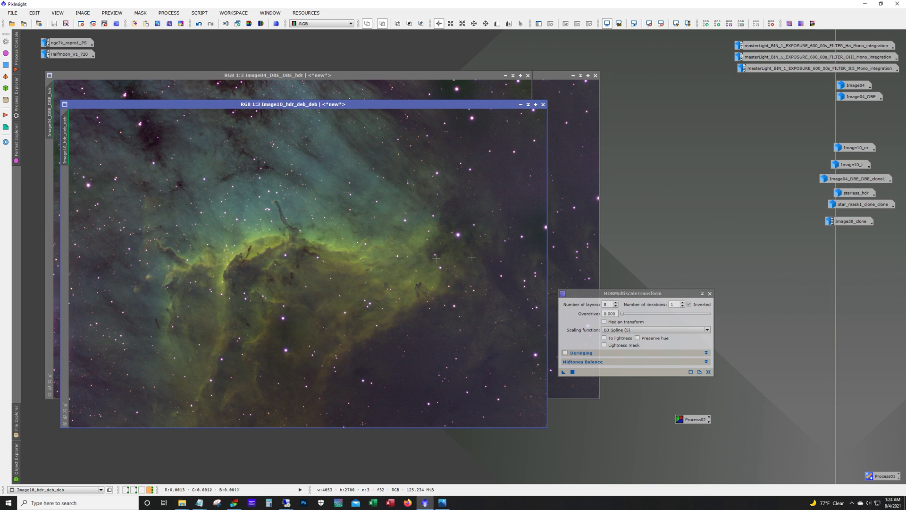
pyautogui.click(710, 293)
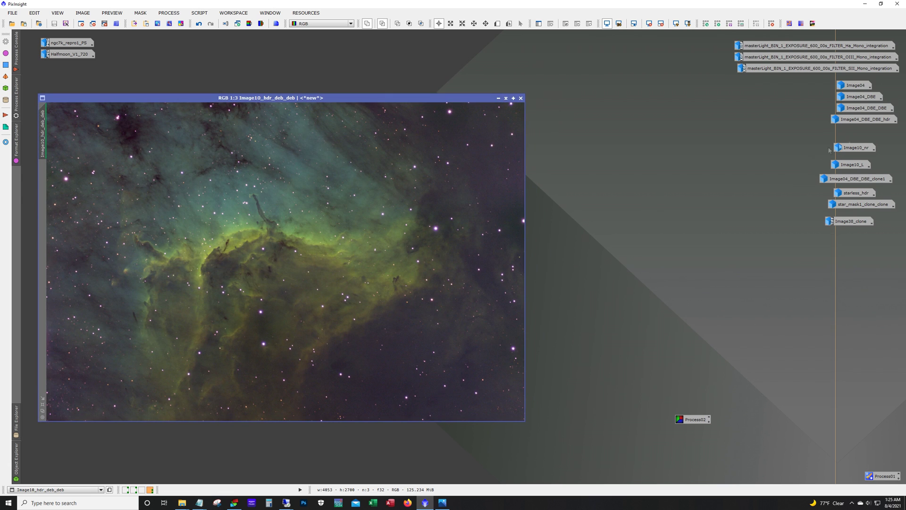
# Open Image10_nr and line its window up beside Image10_hdr_deb_deb
pyautogui.doubleClick(863, 148)
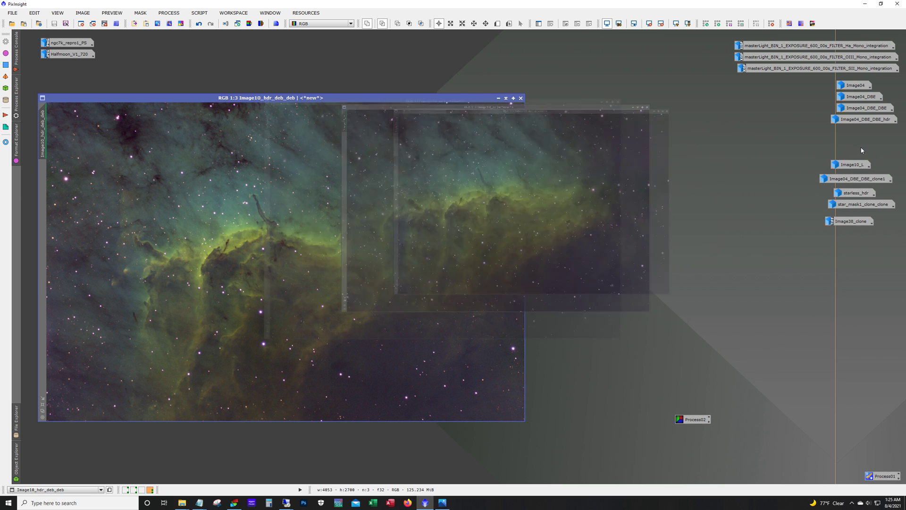
pyautogui.moveTo(358, 88); pyautogui.dragTo(563, 102)
pyautogui.moveTo(490, 100); pyautogui.dragTo(519, 100)
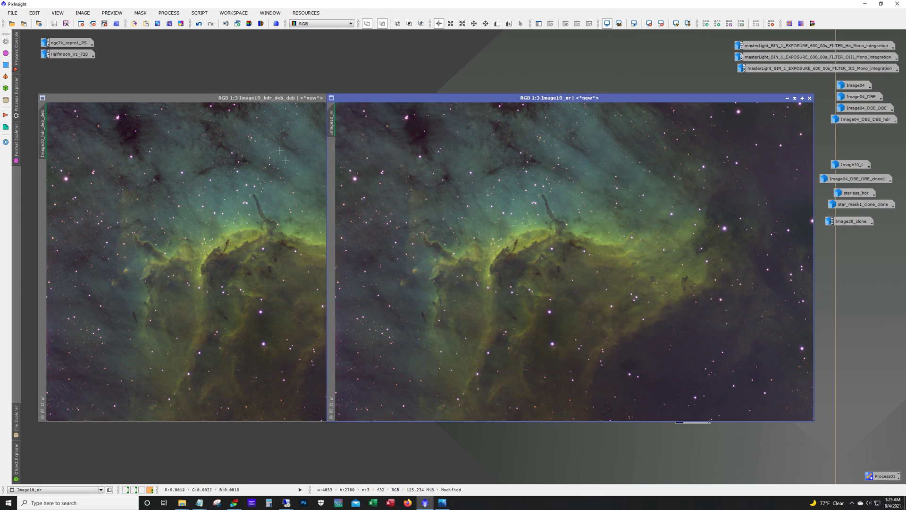
# Browse the SCRIPT > EZ Processing Suite menu and dismiss it without running anything
pyautogui.click(199, 12)
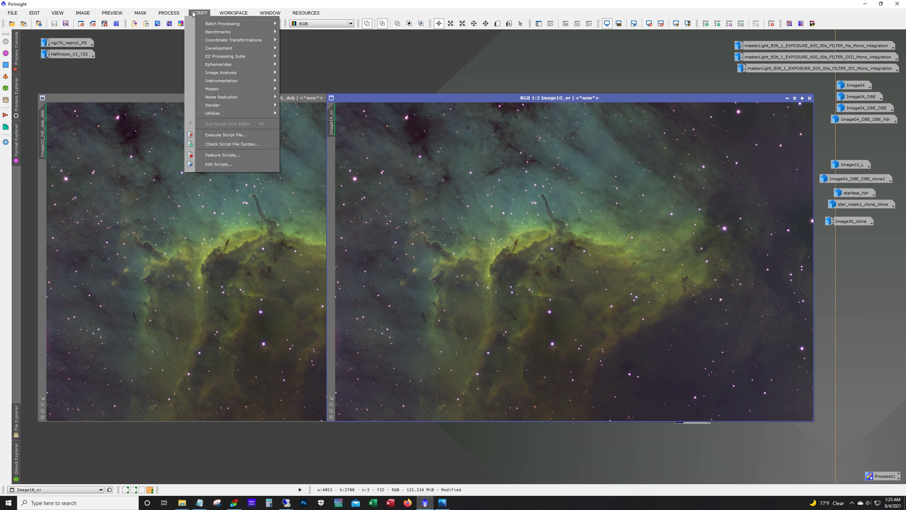
pyautogui.moveTo(238, 57)
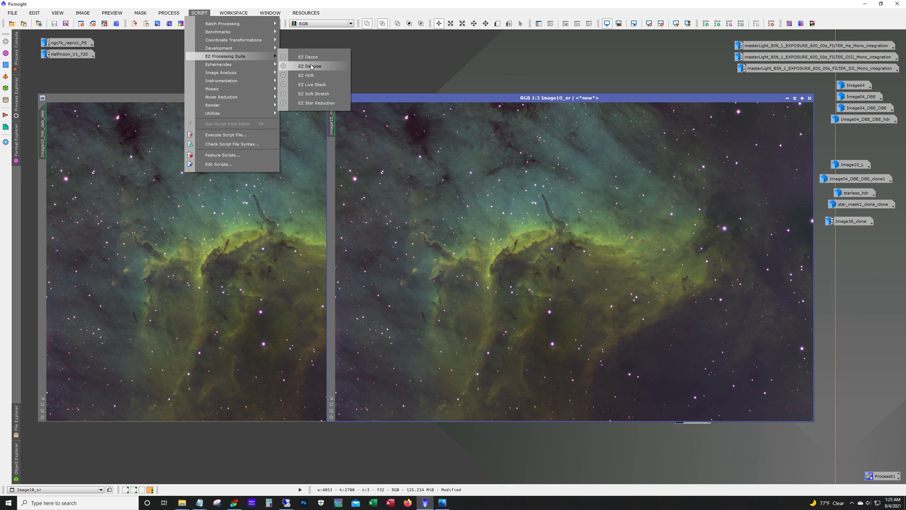
pyautogui.click(366, 59)
# Zoom both Image10_hdr_deb_deb and Image10_nr to 2:1
pyautogui.click(275, 224)
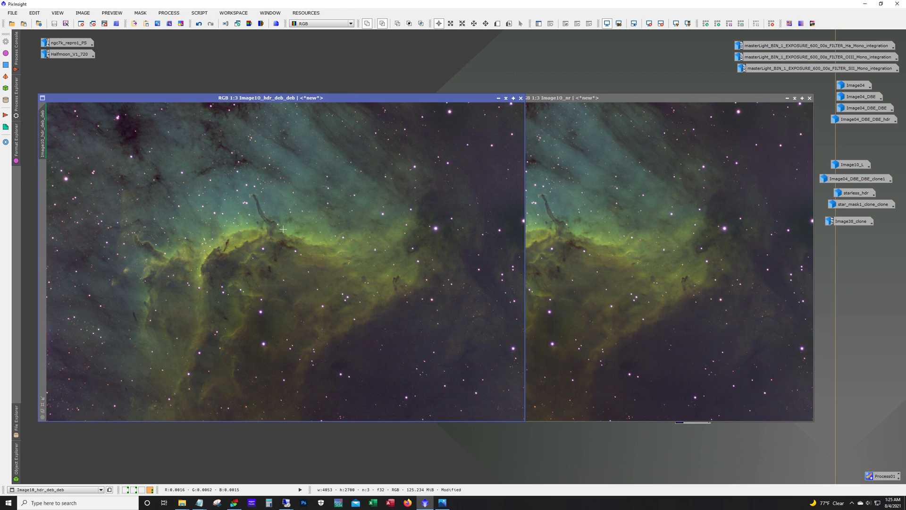
pyautogui.scroll(3, 273, 228)
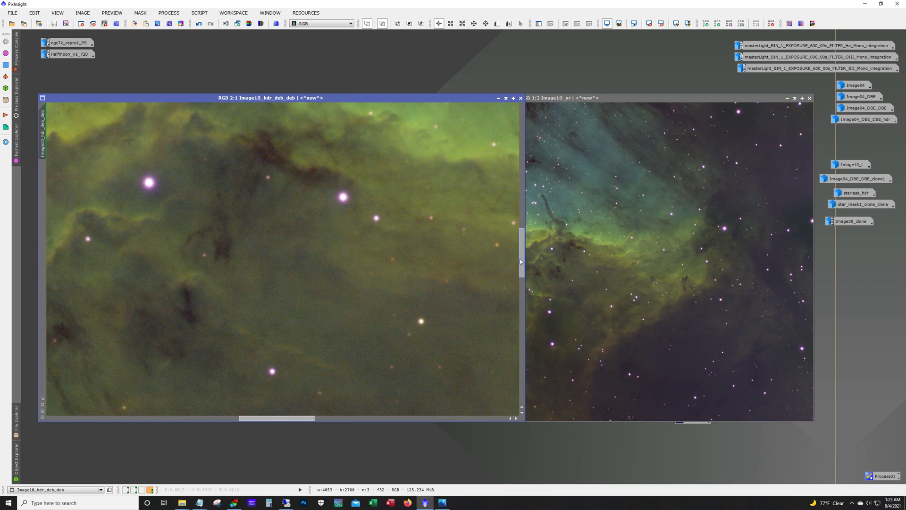
pyautogui.click(590, 242)
pyautogui.scroll(2, 590, 242)
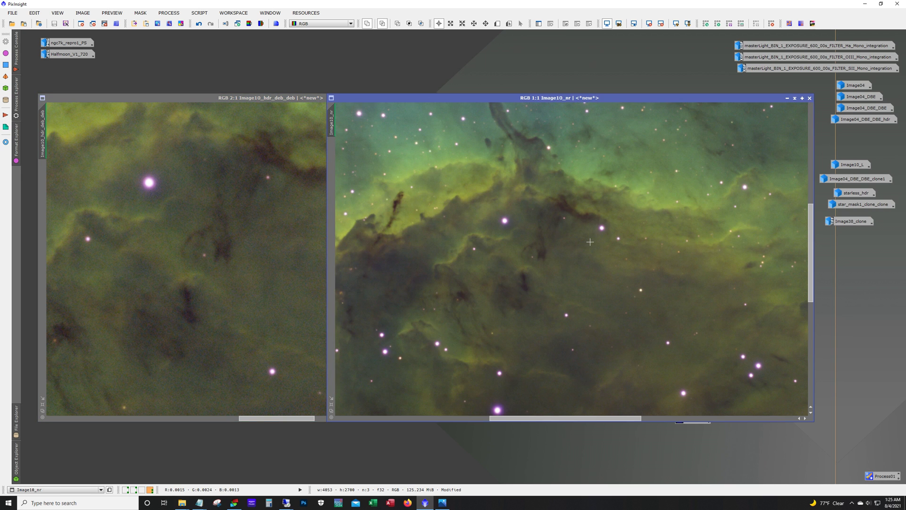
pyautogui.scroll(1, 590, 242)
pyautogui.click(316, 291)
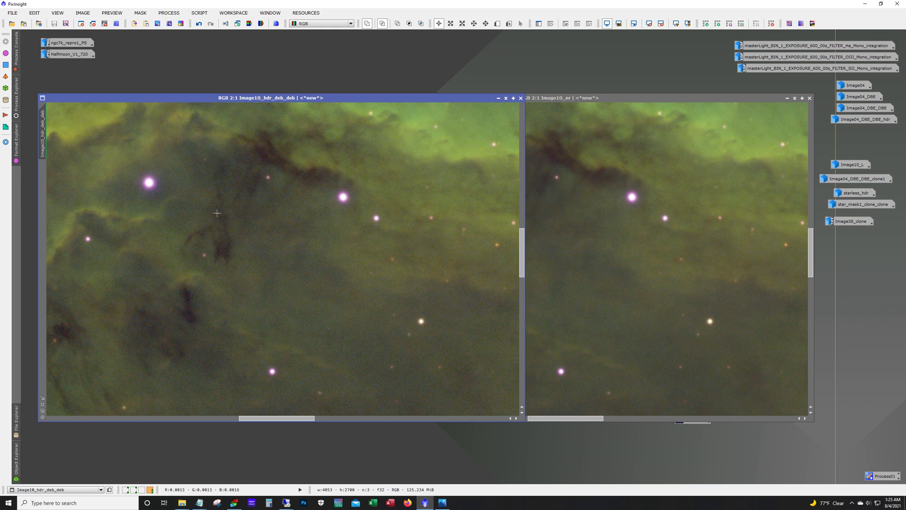
pyautogui.click(581, 275)
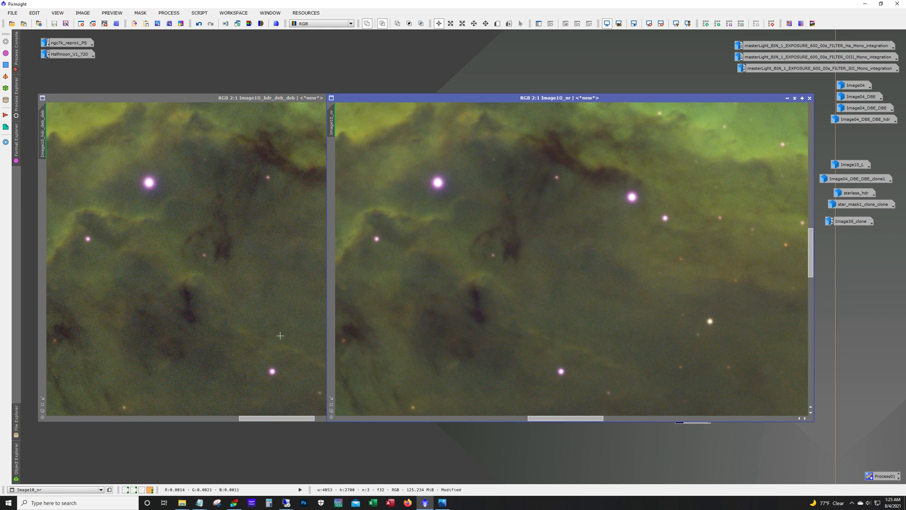
# Widen the Image10_hdr_deb_deb window and scroll both views to the dark pillar
pyautogui.doubleClick(246, 96)
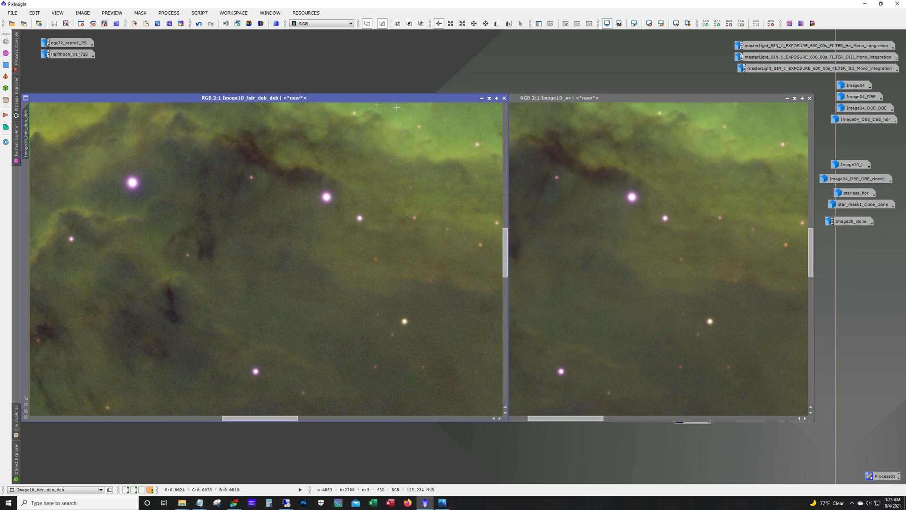
pyautogui.moveTo(506, 248); pyautogui.dragTo(507, 206)
pyautogui.click(529, 208)
pyautogui.moveTo(806, 272); pyautogui.dragTo(804, 233)
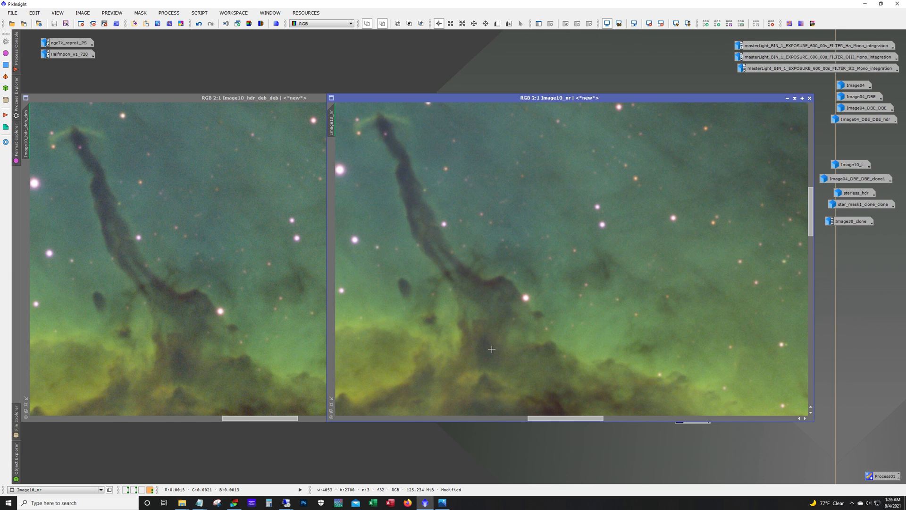
pyautogui.press('alt')
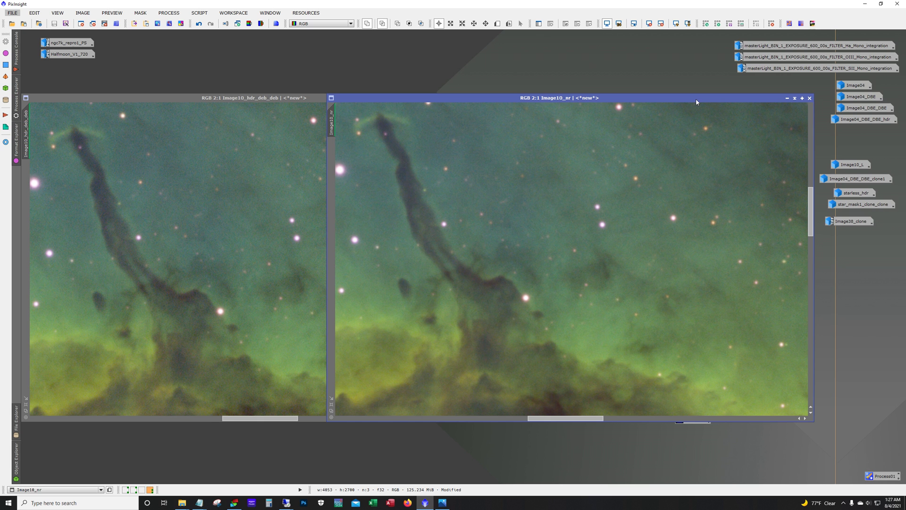
pyautogui.click(287, 503)
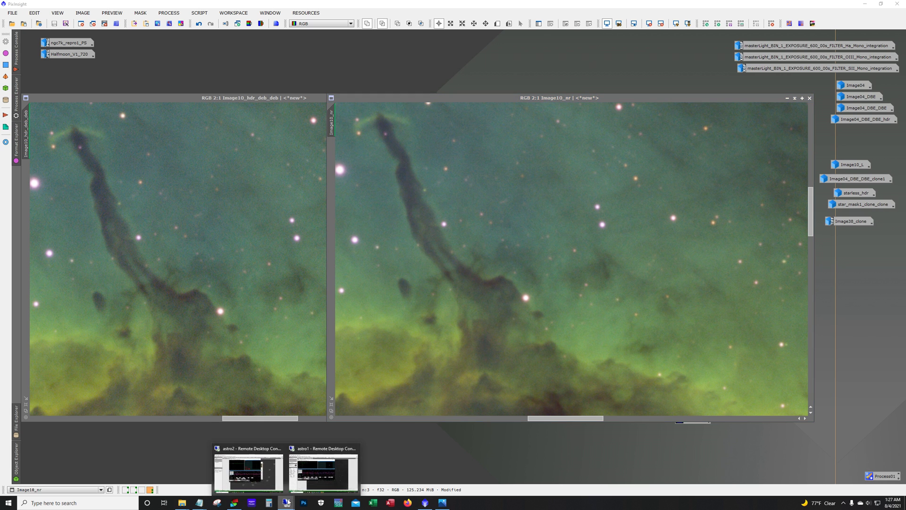
# Check the astro1 remote session's Sequence Generator Pro and PHD2 guiding, then minimise it
pyautogui.click(312, 471)
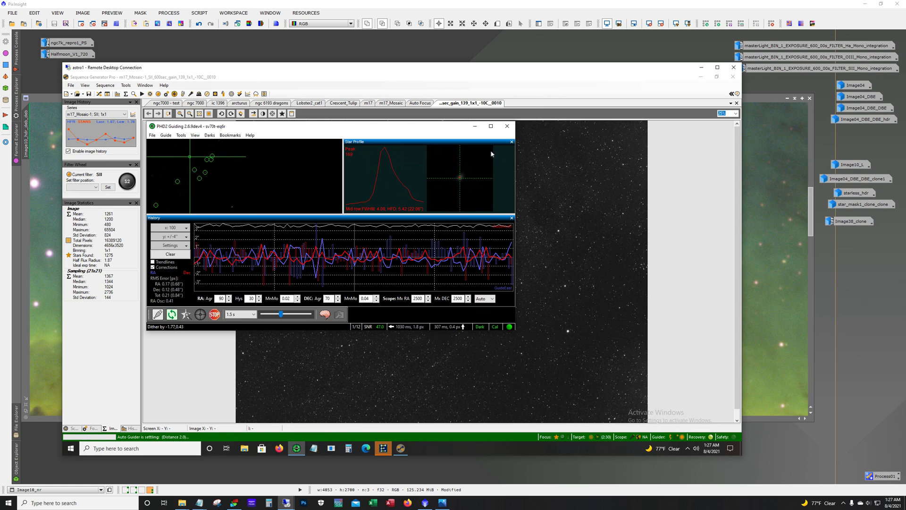
pyautogui.click(701, 67)
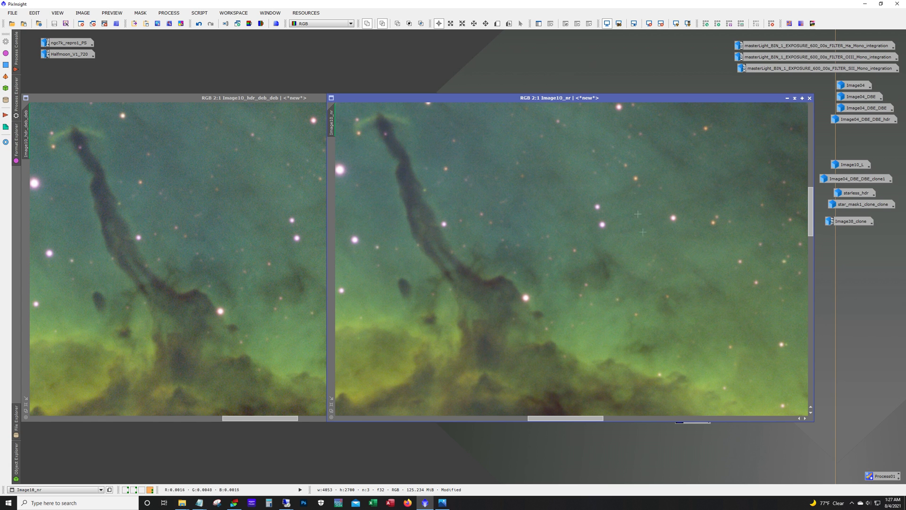
# Iconize Image10_nr and Image10_hdr_deb_deb, and open Image10_L in an enlarged window
pyautogui.click(788, 98)
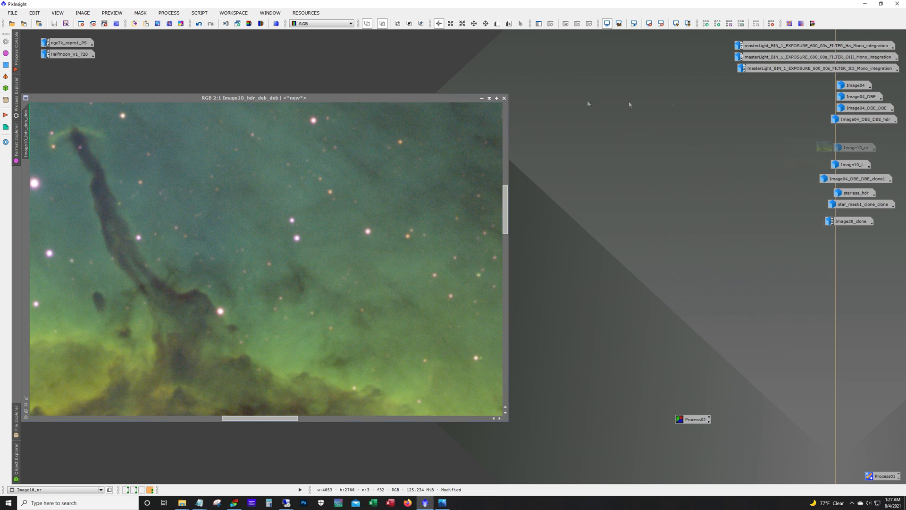
pyautogui.click(480, 98)
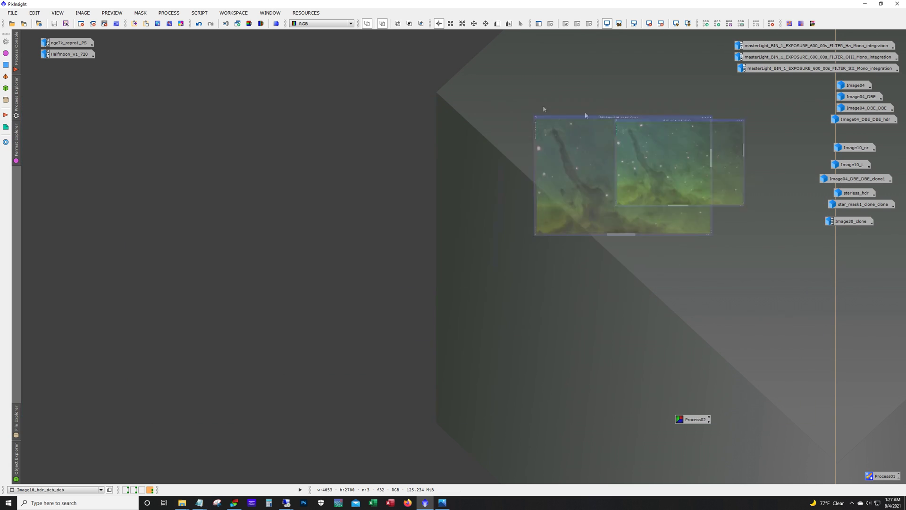
pyautogui.doubleClick(852, 164)
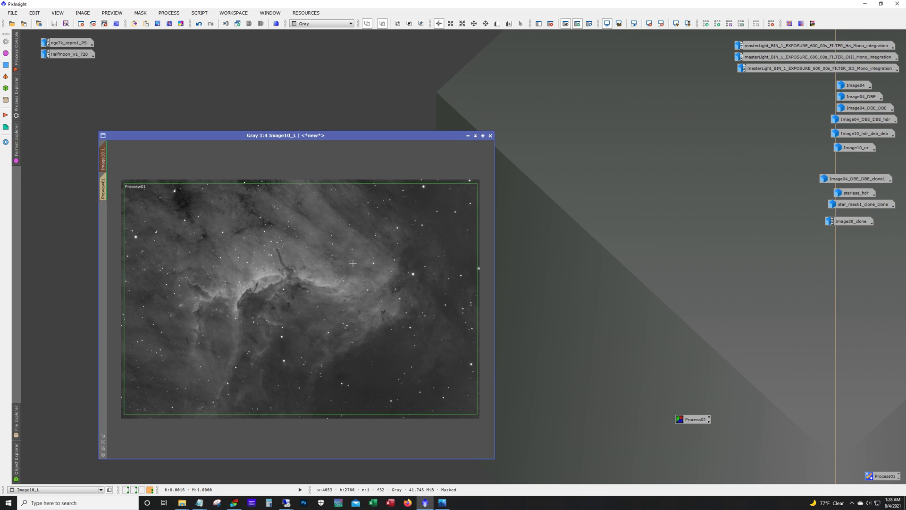
pyautogui.moveTo(292, 136); pyautogui.dragTo(307, 66)
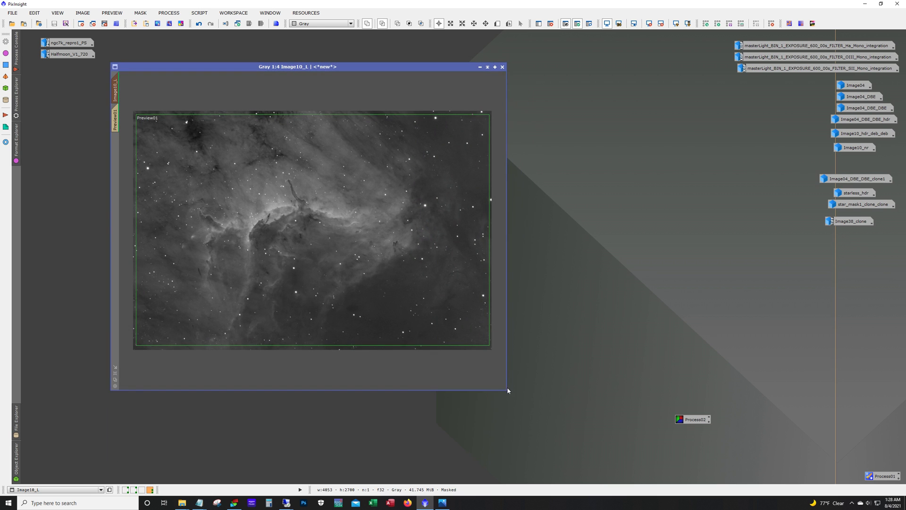
pyautogui.moveTo(507, 391); pyautogui.dragTo(691, 457)
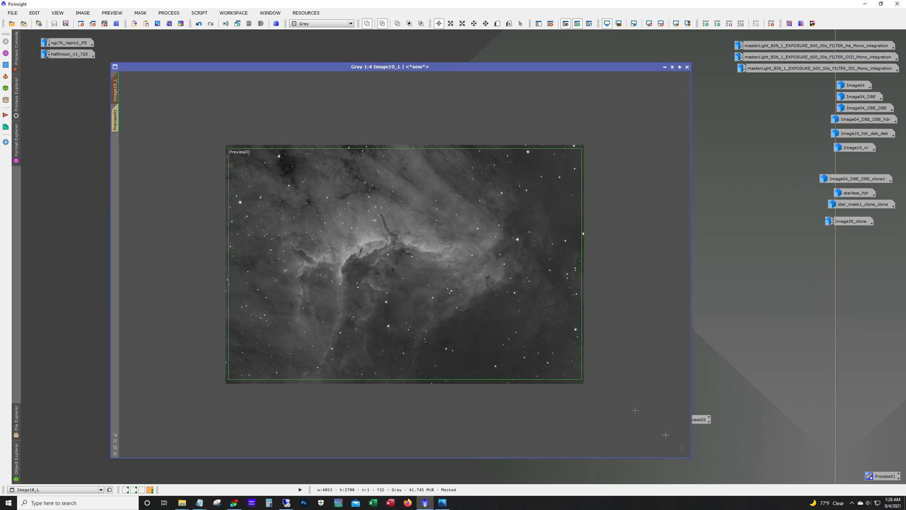
# View Image10_L at 1:1, briefly checking 2:1, and pan across it
pyautogui.hotkey('ctrl', '+')
pyautogui.hotkey('ctrl', '+')
pyautogui.hotkey('ctrl', '+')
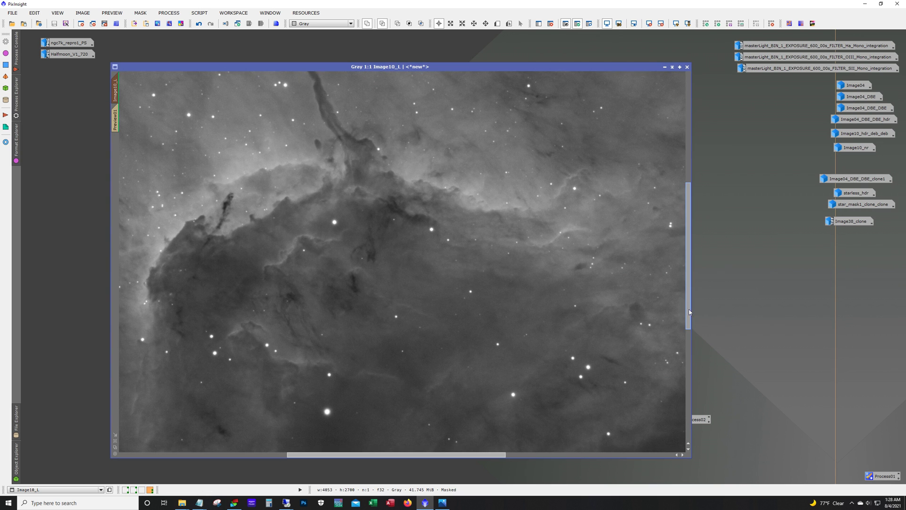
pyautogui.moveTo(689, 312); pyautogui.dragTo(688, 284)
pyautogui.hotkey('ctrl', '+')
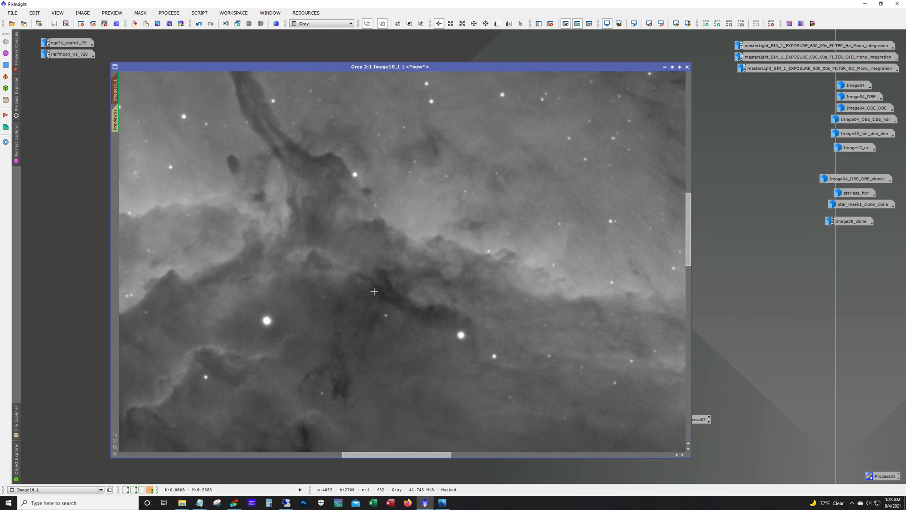
pyautogui.hotkey('ctrl', '-')
pyautogui.moveTo(383, 454); pyautogui.dragTo(363, 460)
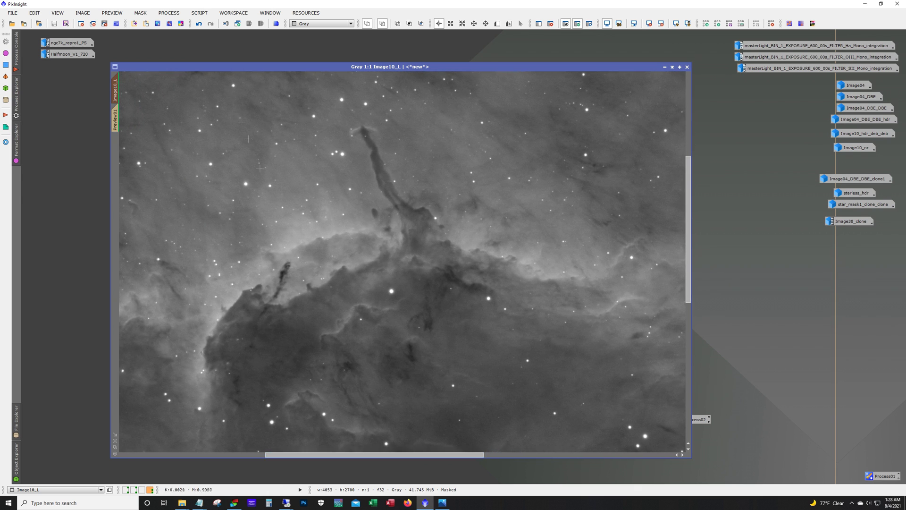
# Compare Image10_L's stars before and after deconvolution by toggling Undo and Redo
pyautogui.click(199, 24)
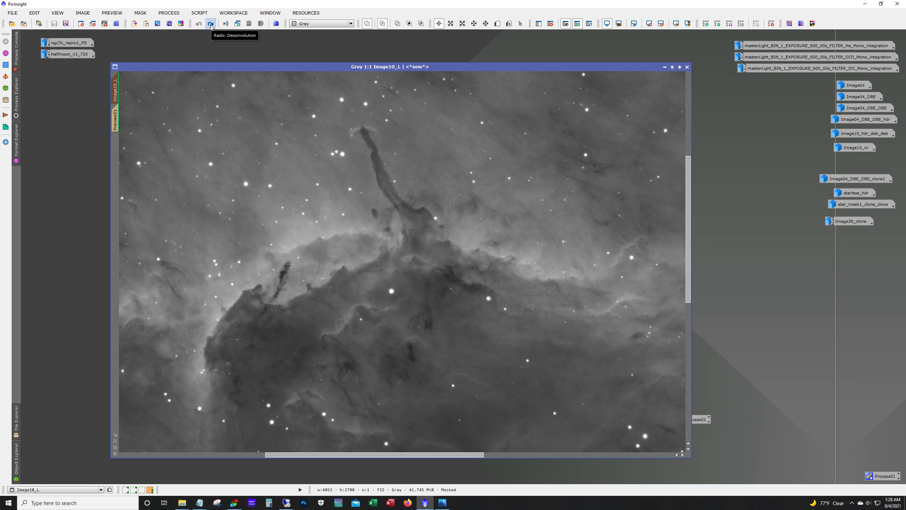
pyautogui.click(211, 24)
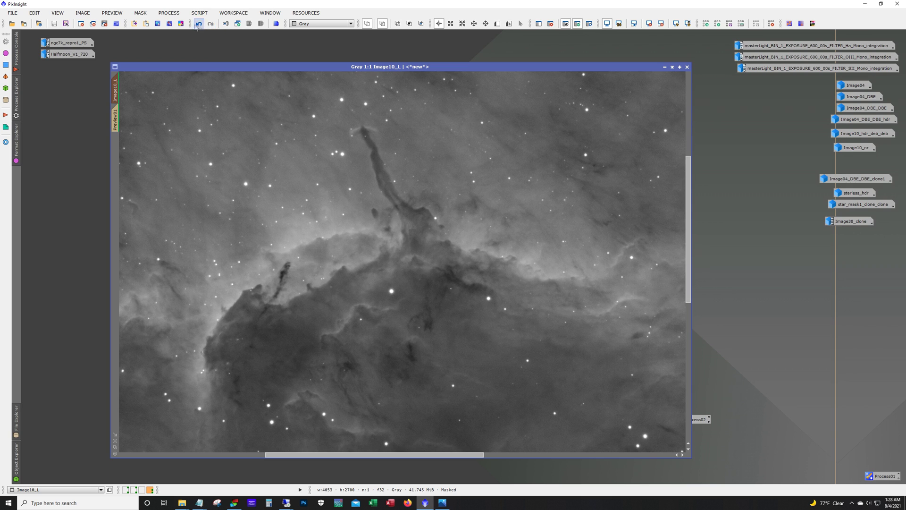
pyautogui.click(199, 26)
pyautogui.click(210, 29)
pyautogui.scroll(-1, 370, 278)
pyautogui.scroll(2, 370, 278)
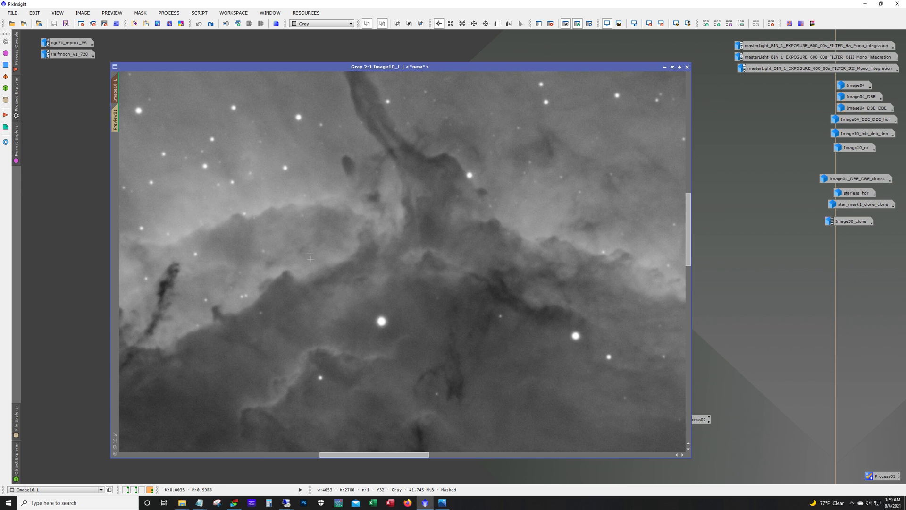
pyautogui.click(210, 25)
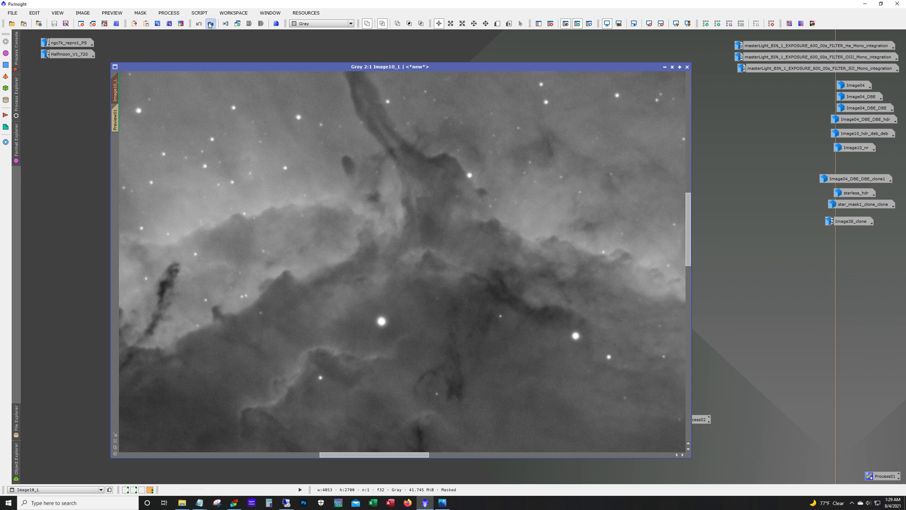
pyautogui.click(200, 24)
pyautogui.click(210, 25)
pyautogui.click(199, 24)
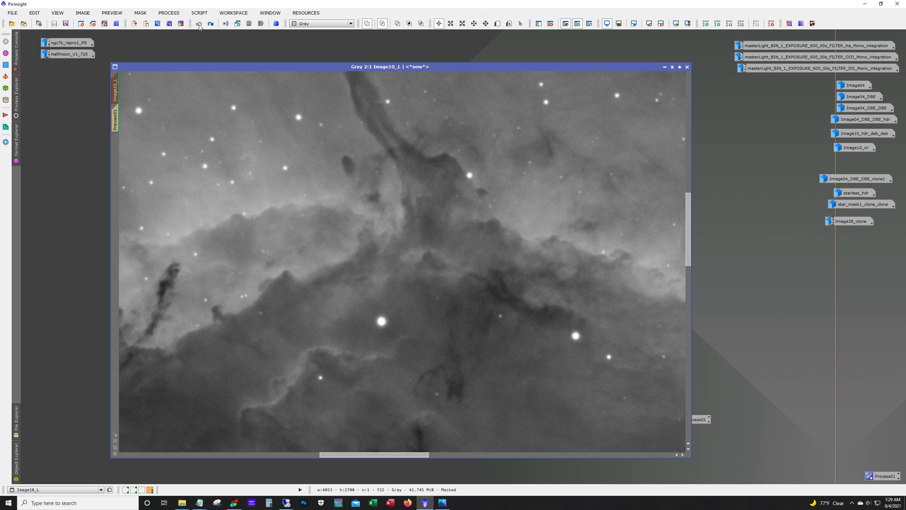
# Pan to another area, zoom out to 1:3, recompare, and leave the deconvolution applied
pyautogui.moveTo(393, 455); pyautogui.dragTo(456, 460)
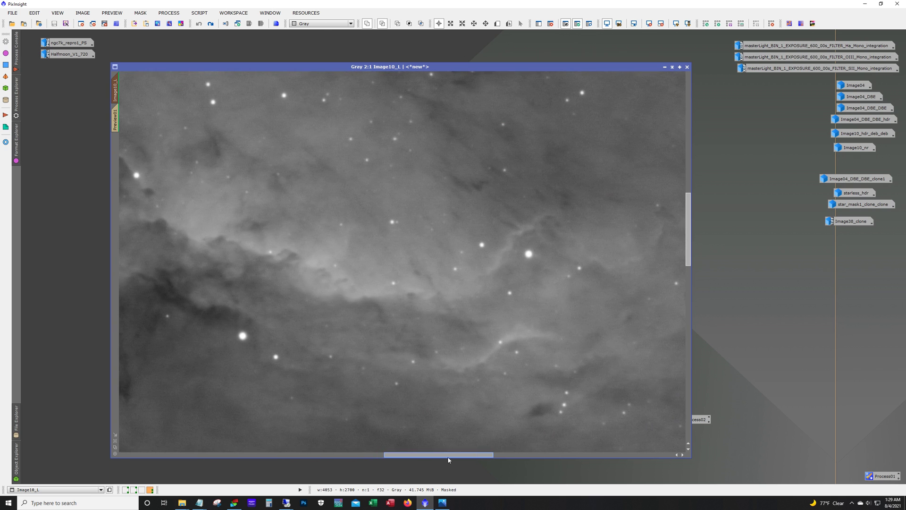
pyautogui.click(211, 26)
pyautogui.click(200, 24)
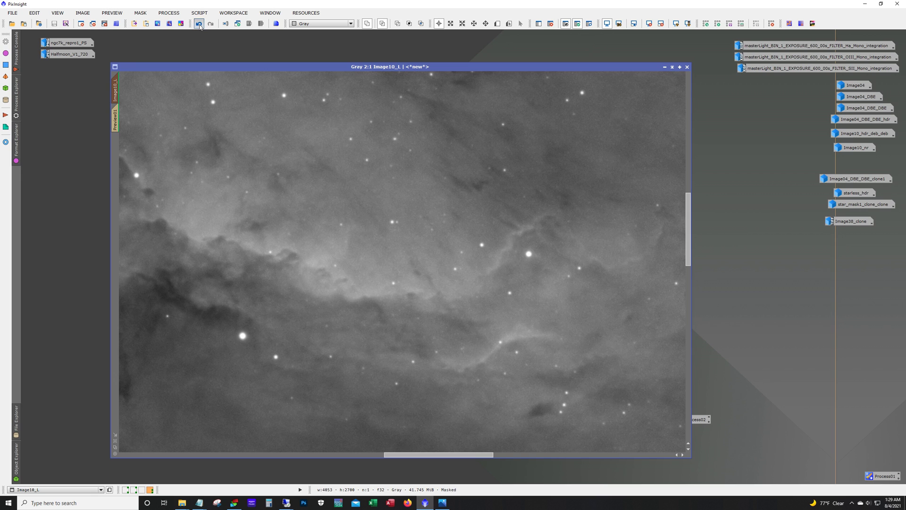
pyautogui.click(211, 26)
pyautogui.click(199, 25)
pyautogui.click(210, 24)
pyautogui.scroll(-3, 316, 241)
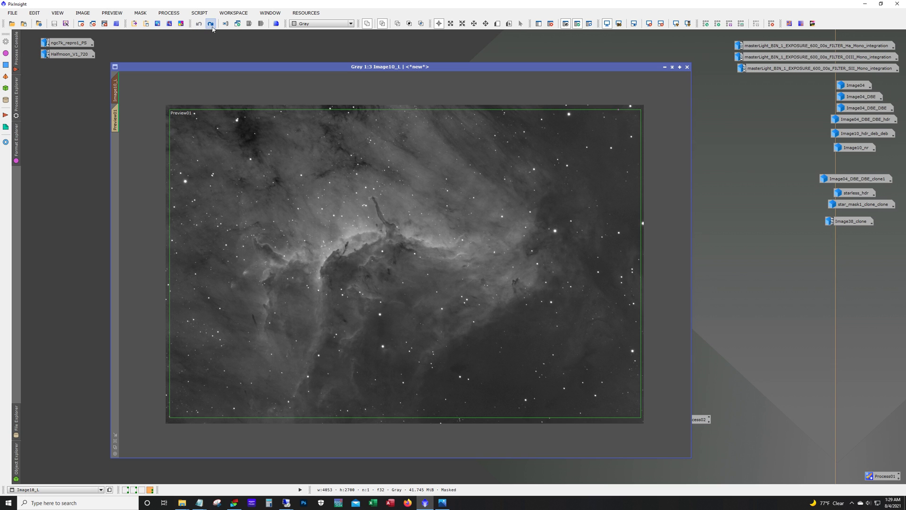
pyautogui.click(213, 28)
pyautogui.click(198, 24)
pyautogui.click(211, 25)
pyautogui.press('alt')
# Open Image04_DBE_DBE_clone1, try MultiscaleMedianTransform with layer 1 disabled, then close it
pyautogui.click(848, 182)
pyautogui.doubleClick(848, 182)
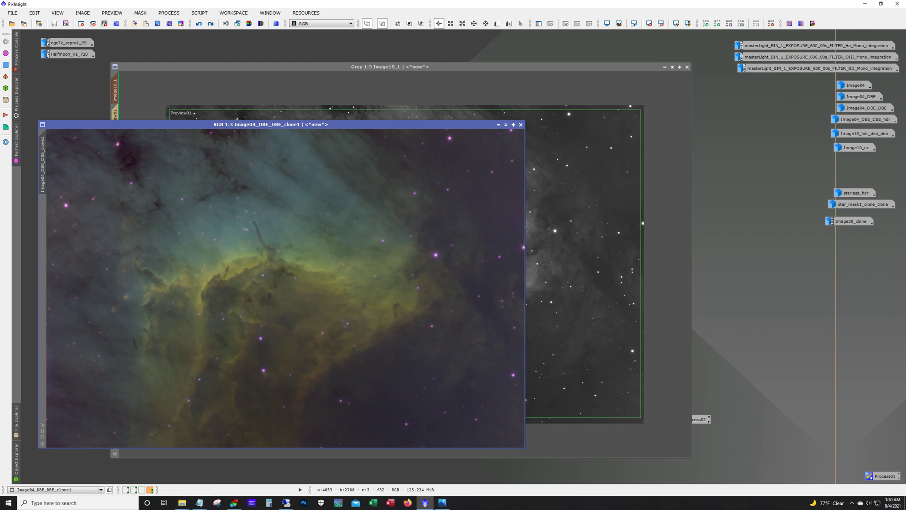
pyautogui.click(169, 13)
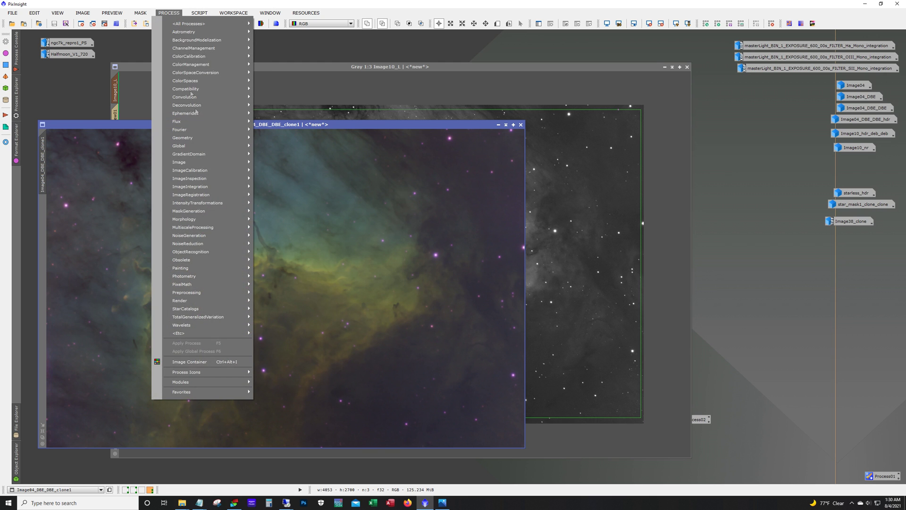
pyautogui.moveTo(208, 242)
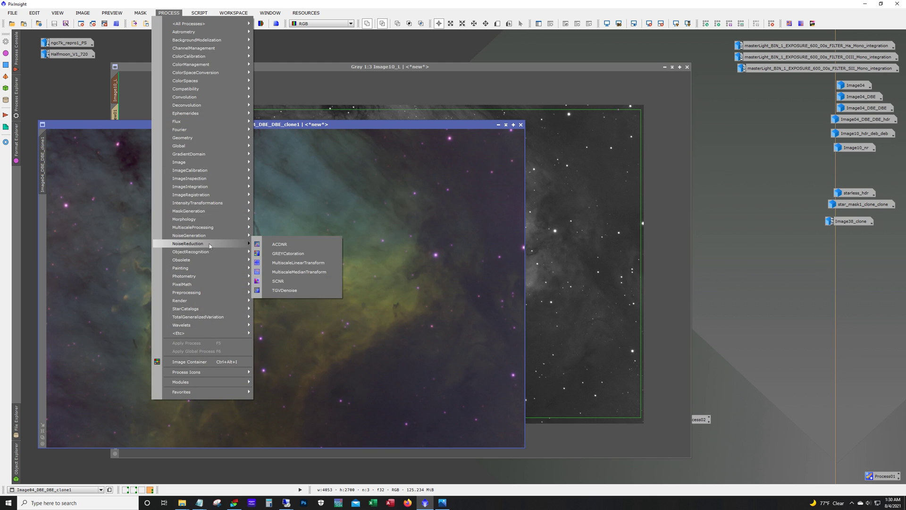
pyautogui.click(314, 272)
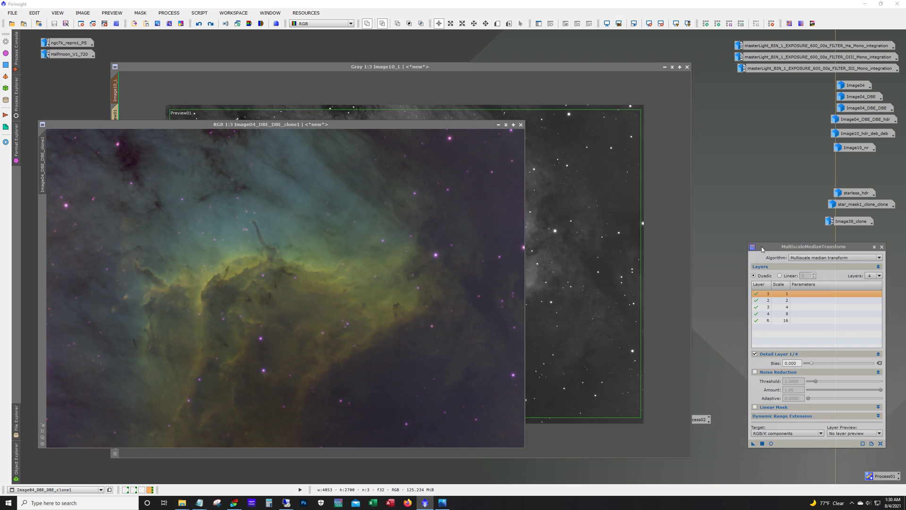
pyautogui.click(579, 283)
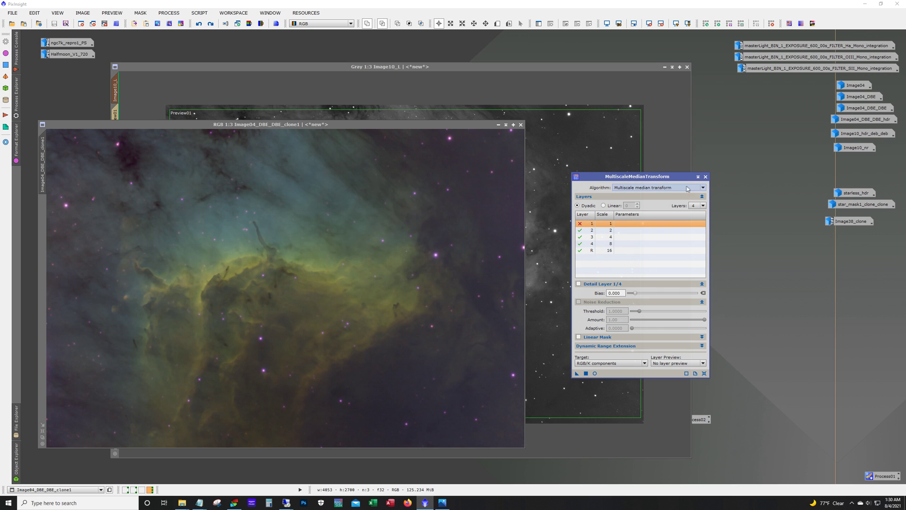
pyautogui.click(706, 176)
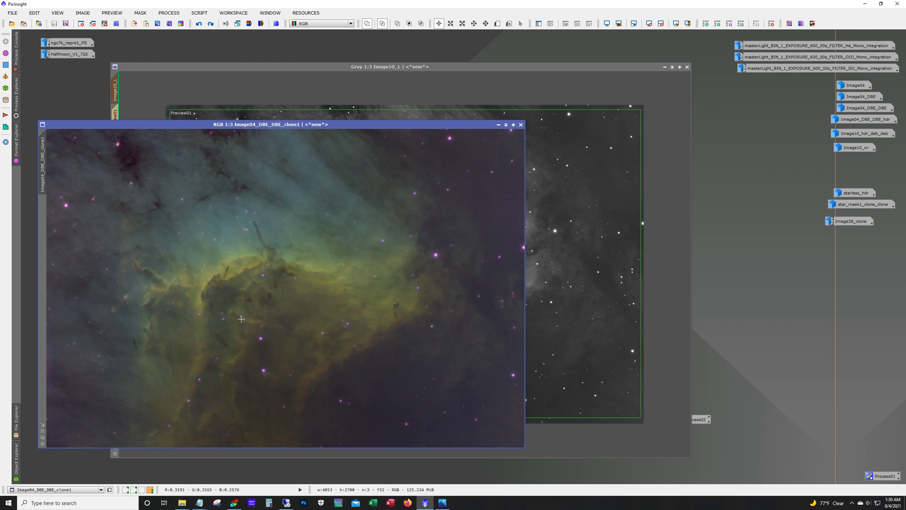
# Compare the colour clone with Image10_L, toggle the clone's contrast step, and keep it applied
pyautogui.click(404, 87)
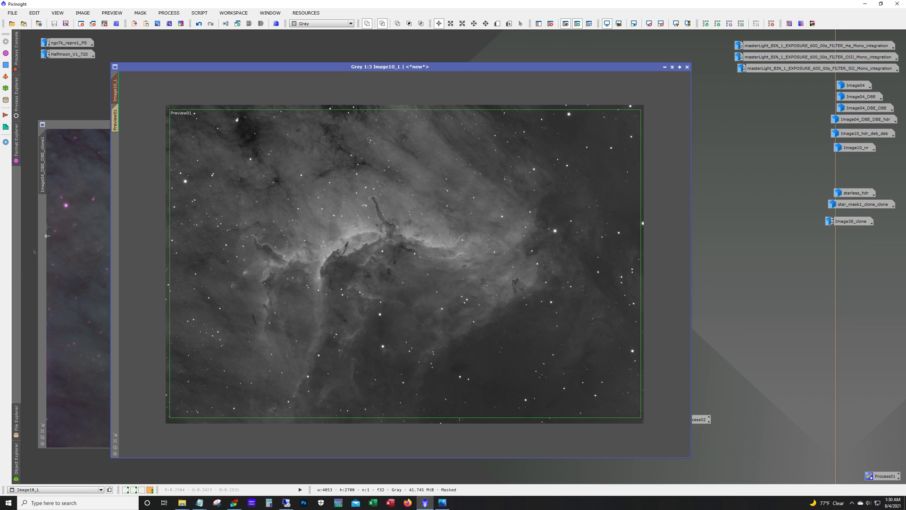
pyautogui.click(102, 239)
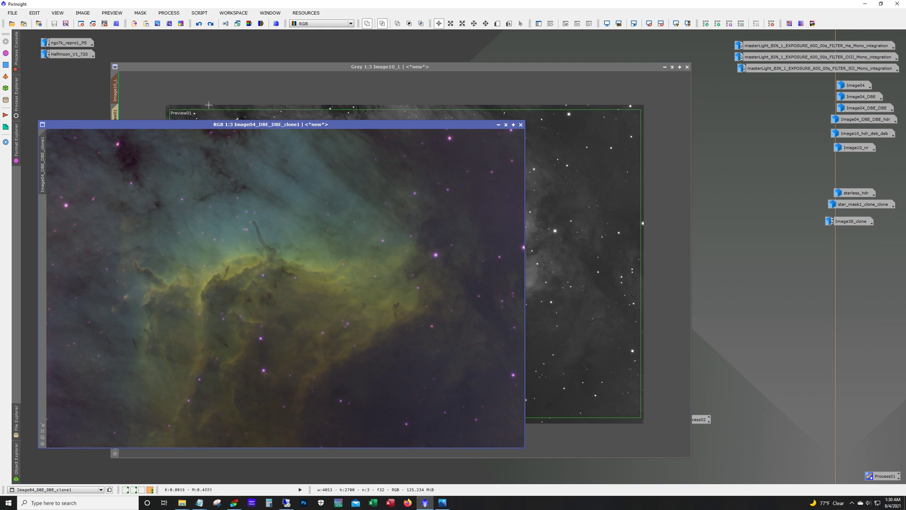
pyautogui.click(211, 25)
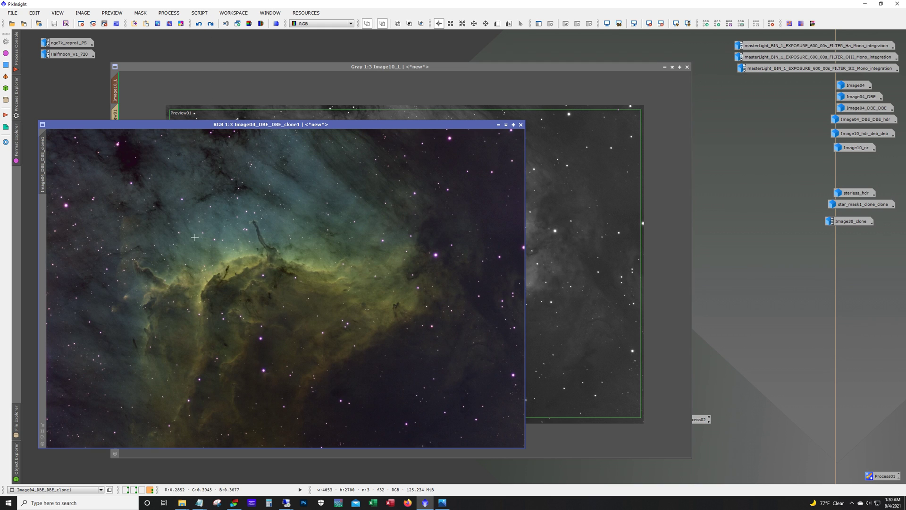
pyautogui.press('alt')
pyautogui.click(199, 24)
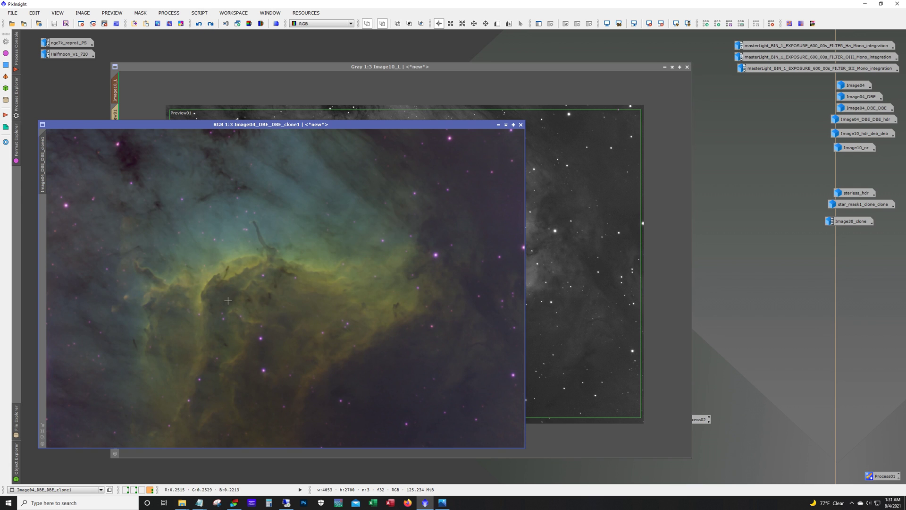
pyautogui.hotkey('ctrl', 'Tab')
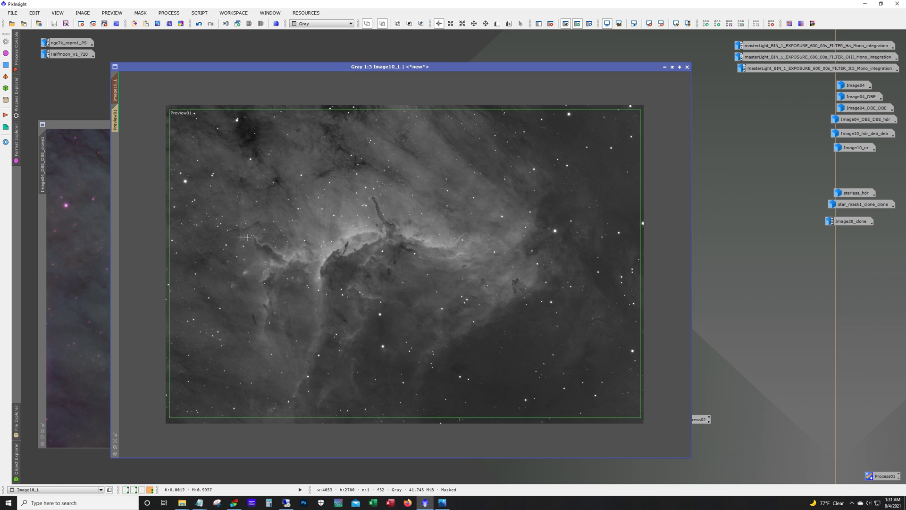
pyautogui.click(94, 265)
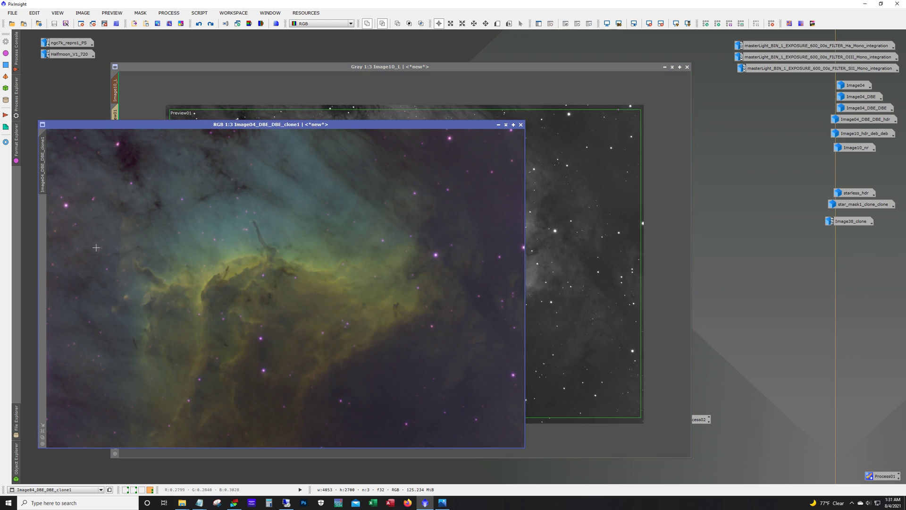
pyautogui.click(210, 23)
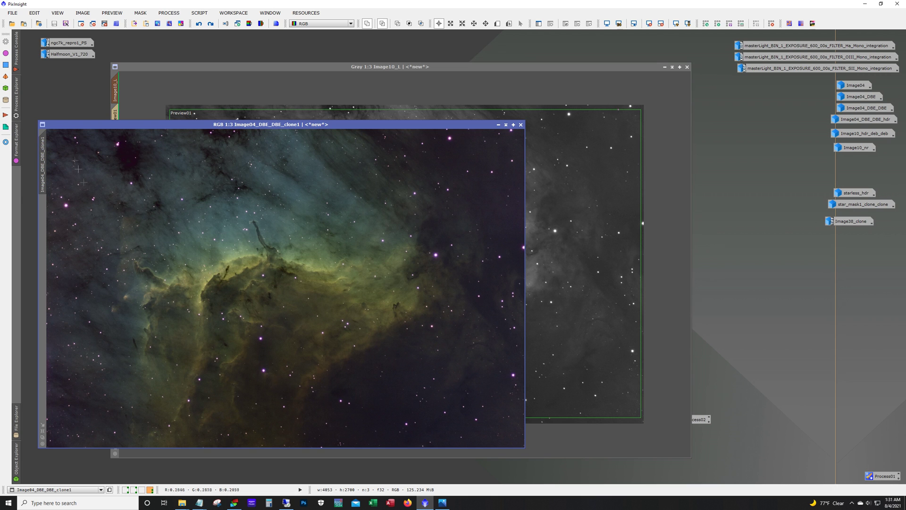
# Restore the starless nebula version on Image04_DBE_DBE_clone1
pyautogui.click(211, 24)
pyautogui.press('alt')
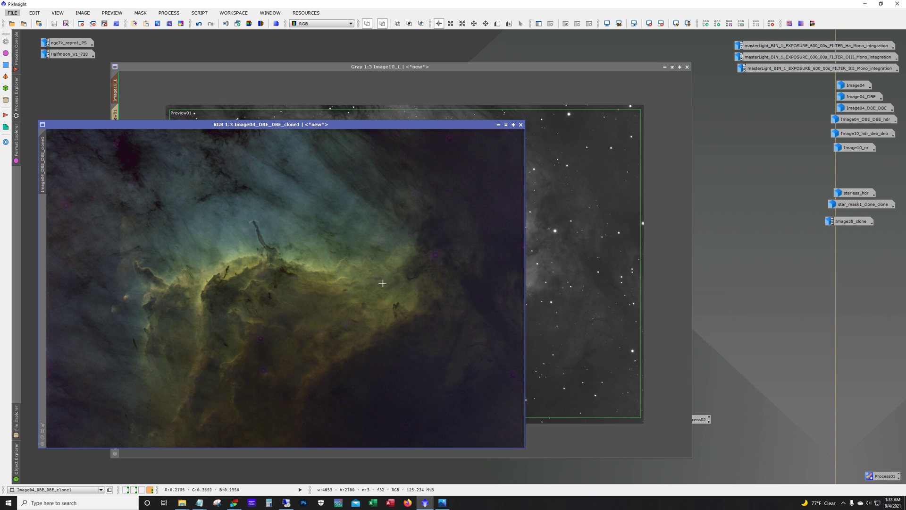
# Open starless_hdr, inspect it zoomed in, return to 1:3, then open star_mask1_clone_clone
pyautogui.doubleClick(860, 194)
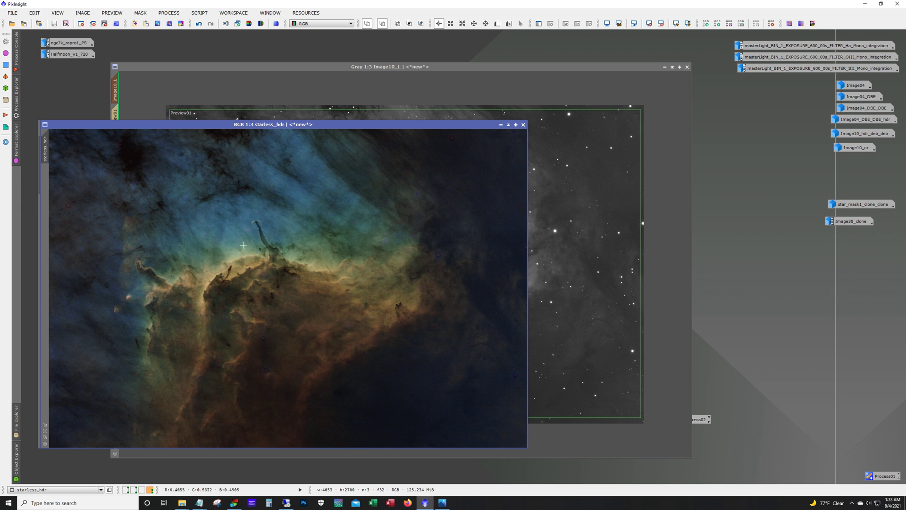
pyautogui.scroll(-1, 250, 261)
pyautogui.scroll(4, 250, 261)
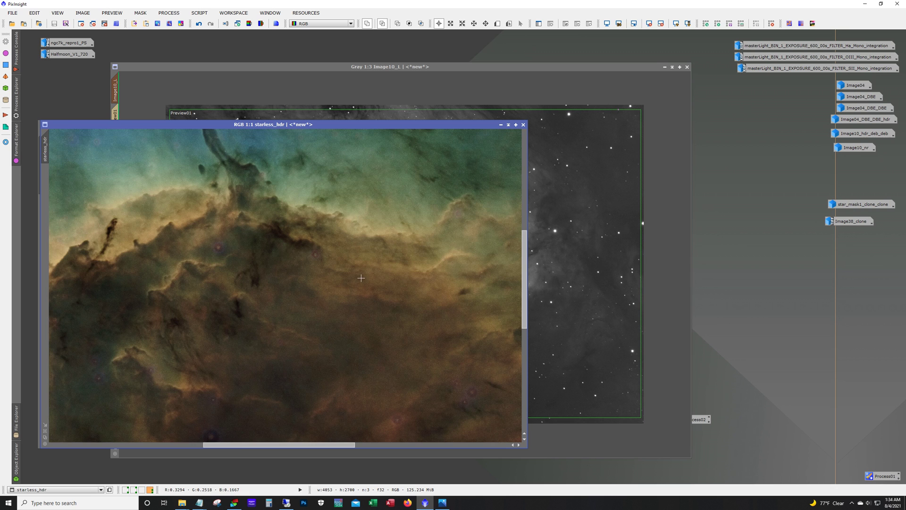
pyautogui.scroll(-1, 384, 302)
pyautogui.moveTo(525, 324); pyautogui.dragTo(514, 283)
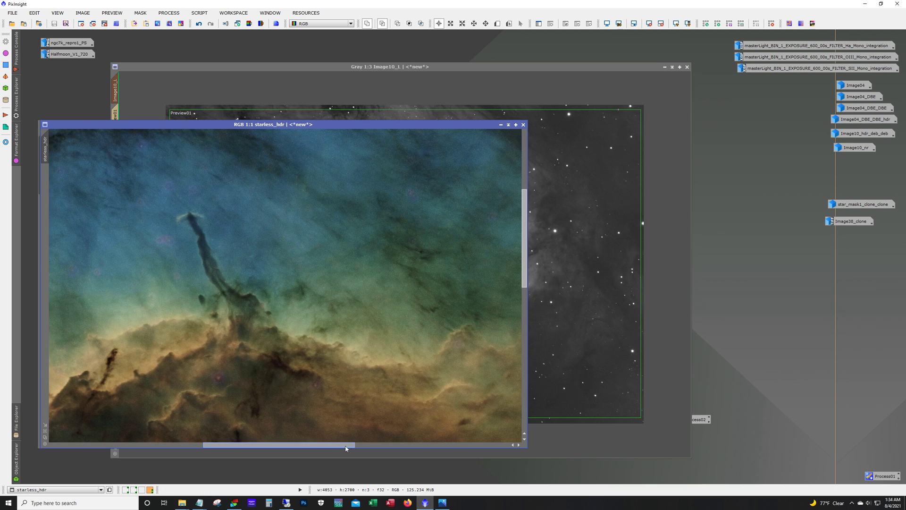
pyautogui.moveTo(348, 445); pyautogui.dragTo(310, 443)
pyautogui.scroll(2, 313, 380)
pyautogui.scroll(-4, 313, 380)
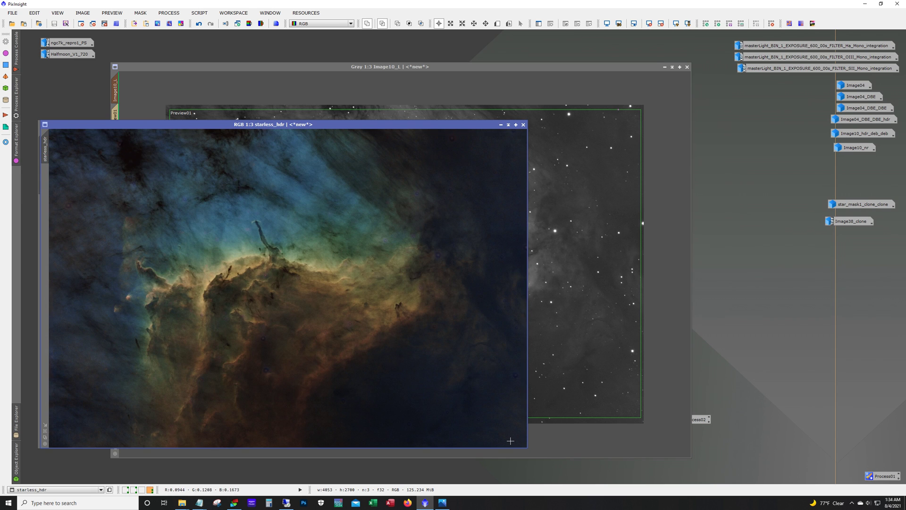
pyautogui.doubleClick(835, 207)
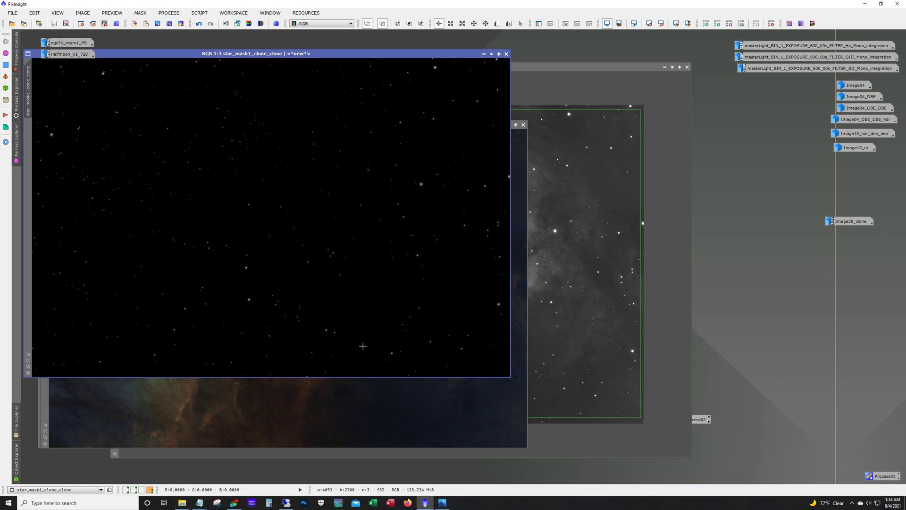
# Open Image38_clone (Pelican_Complete_V1.tif), move its window up-left and enlarge it
pyautogui.click(848, 226)
pyautogui.doubleClick(843, 225)
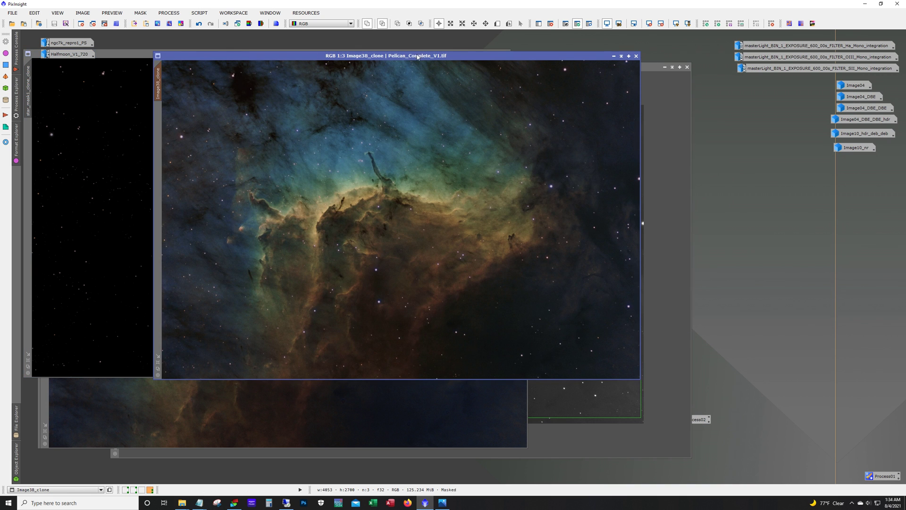
pyautogui.moveTo(418, 56); pyautogui.dragTo(375, 42)
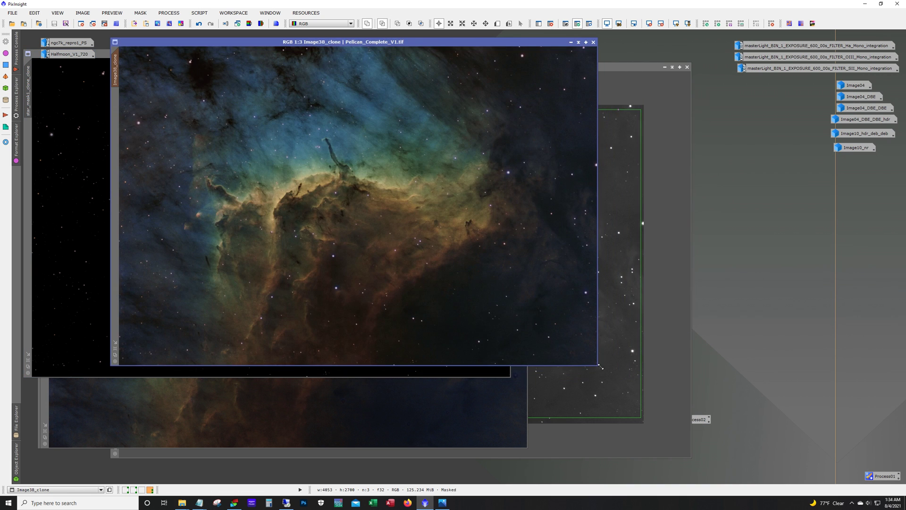
pyautogui.moveTo(597, 365); pyautogui.dragTo(736, 459)
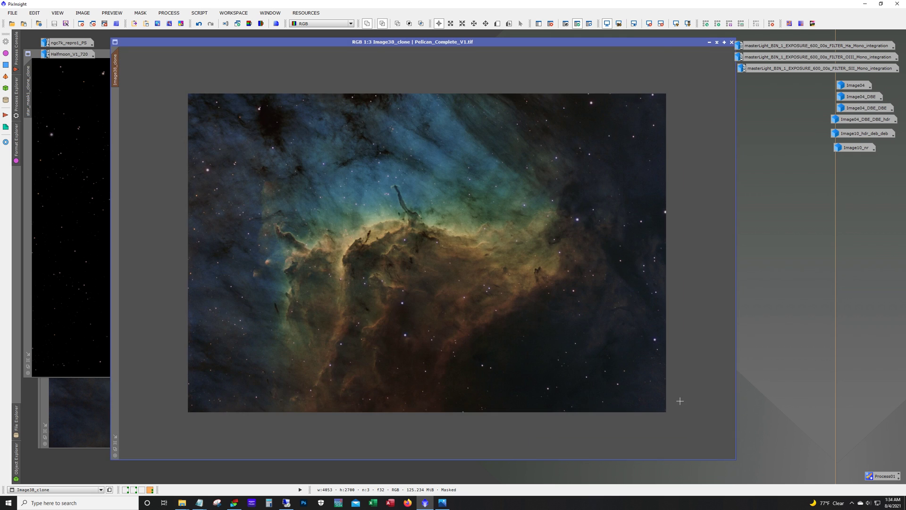